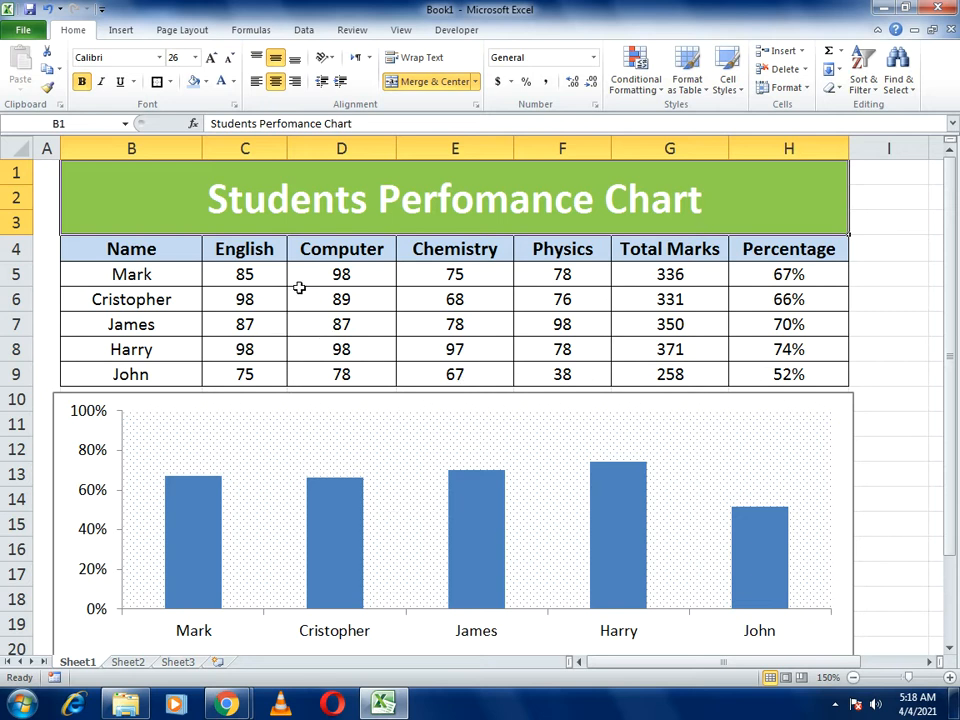
# Set the English mark of the first student (cell C5) to 100 on Sheet1.
pyautogui.click(250, 275)
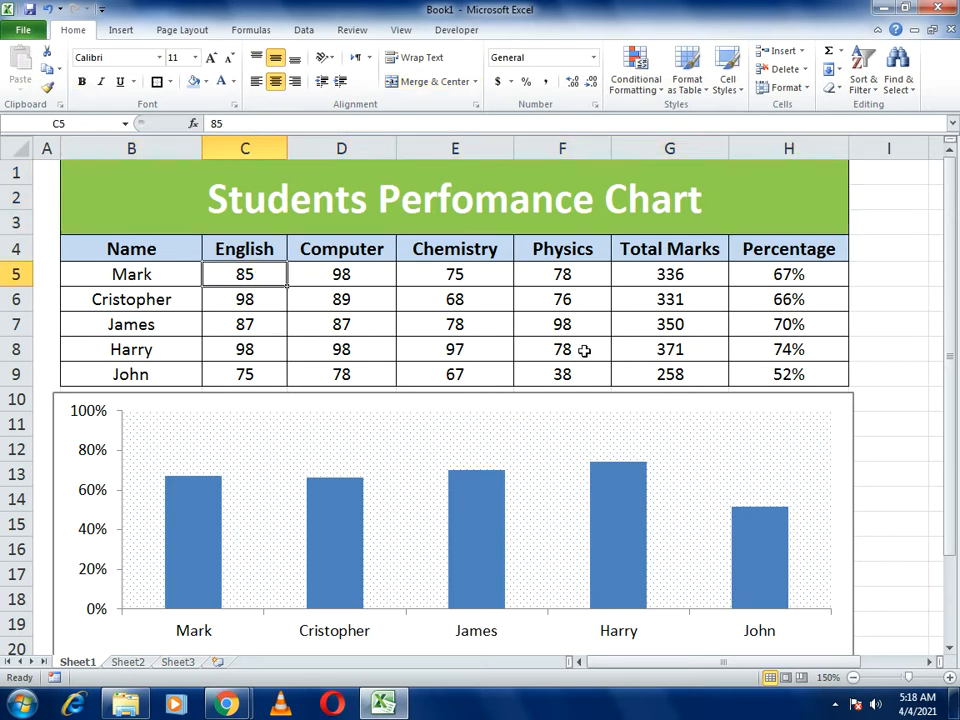
pyautogui.write('100')
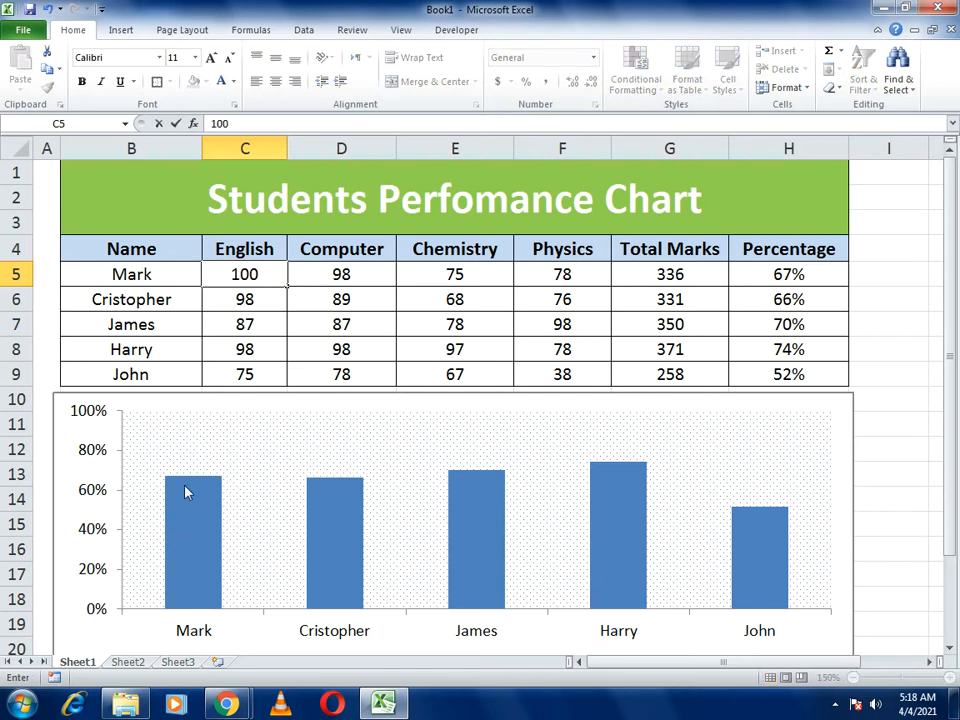
pyautogui.moveTo(188, 512)
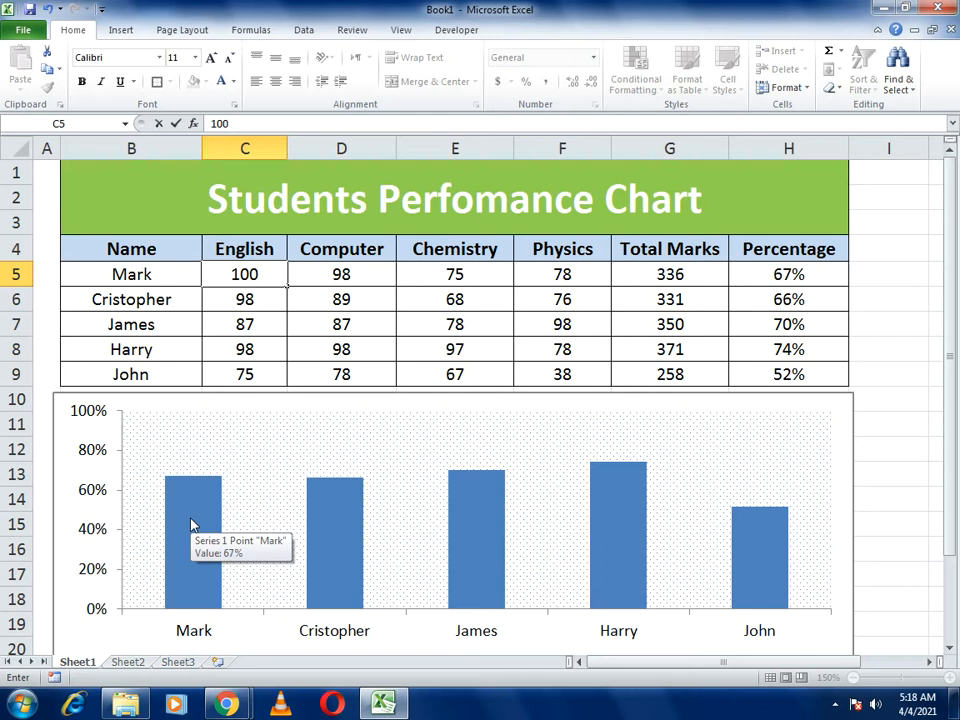
pyautogui.moveTo(222, 515)
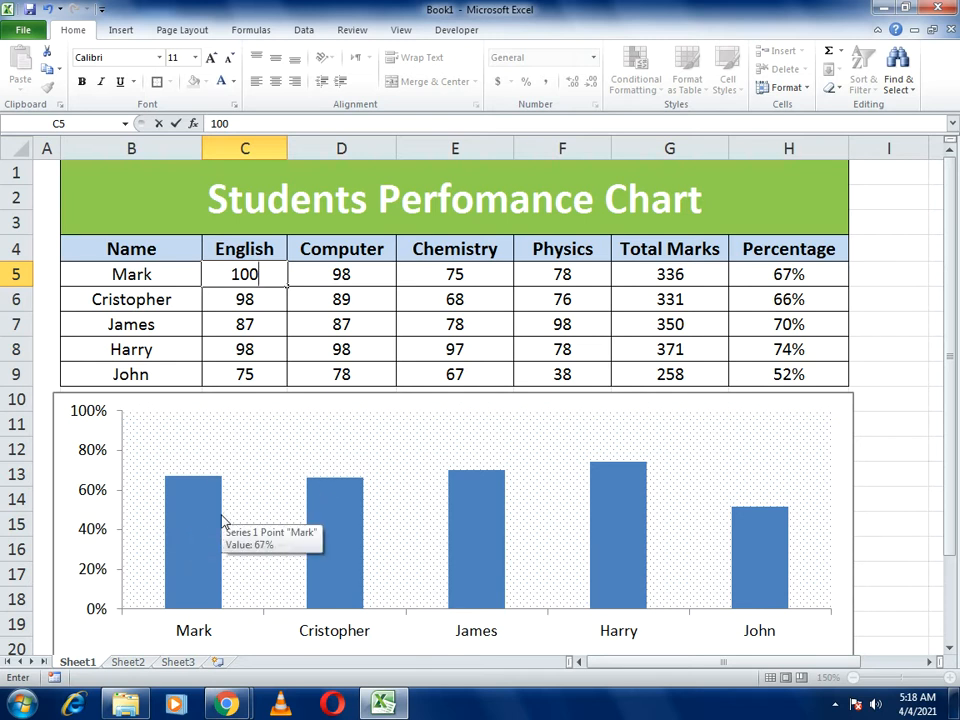
pyautogui.press('Return')
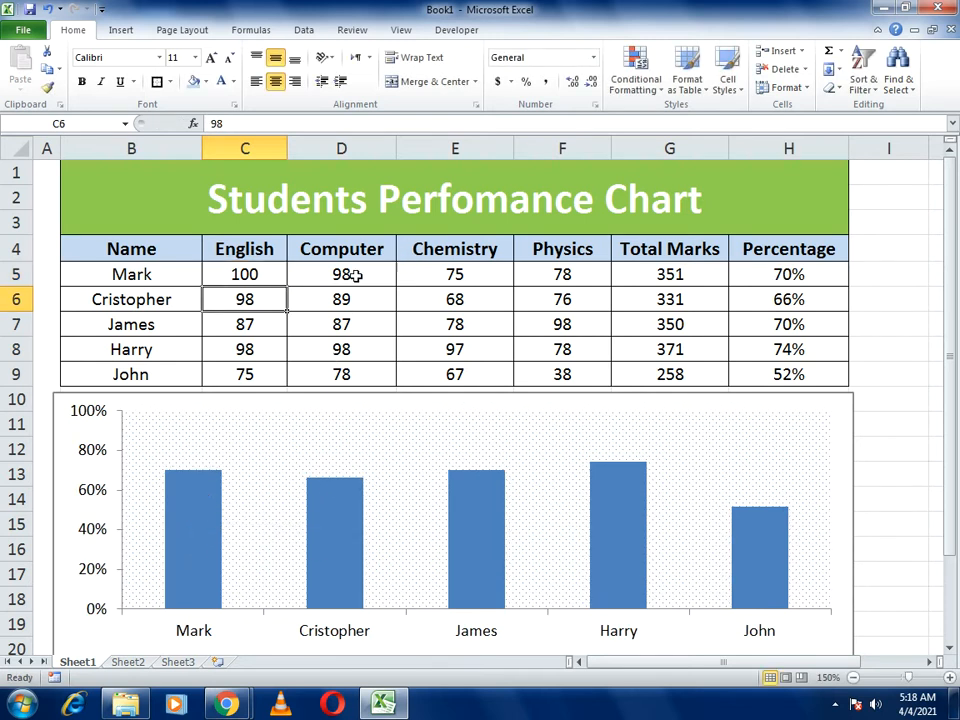
# Set the first student's Chemistry mark in cell E5 to 40 and check the bars in the chart.
pyautogui.click(498, 285)
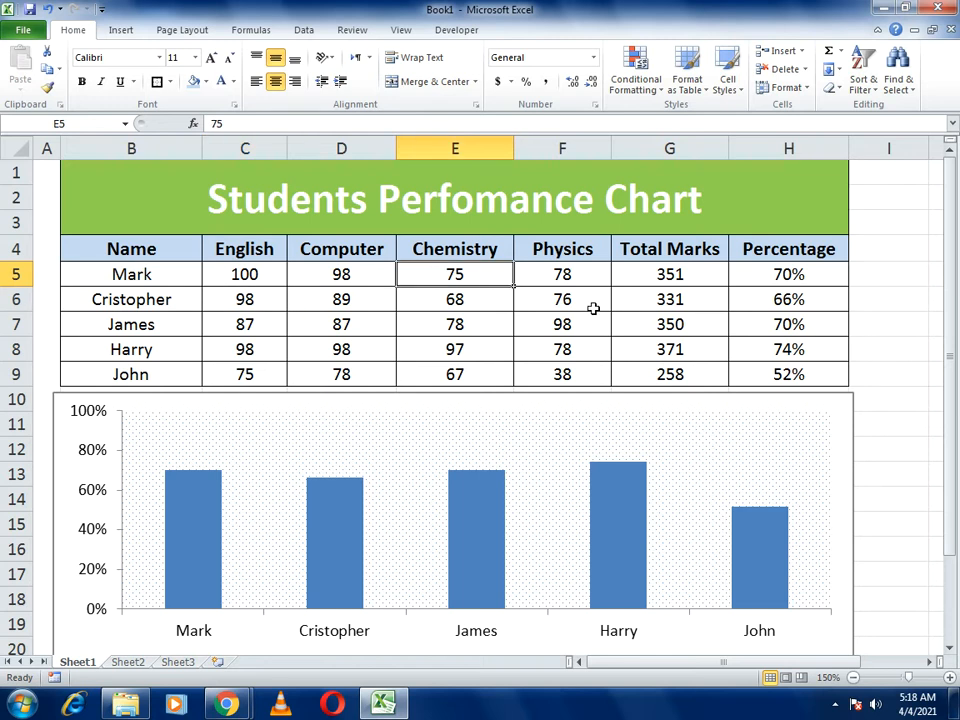
pyautogui.write('40')
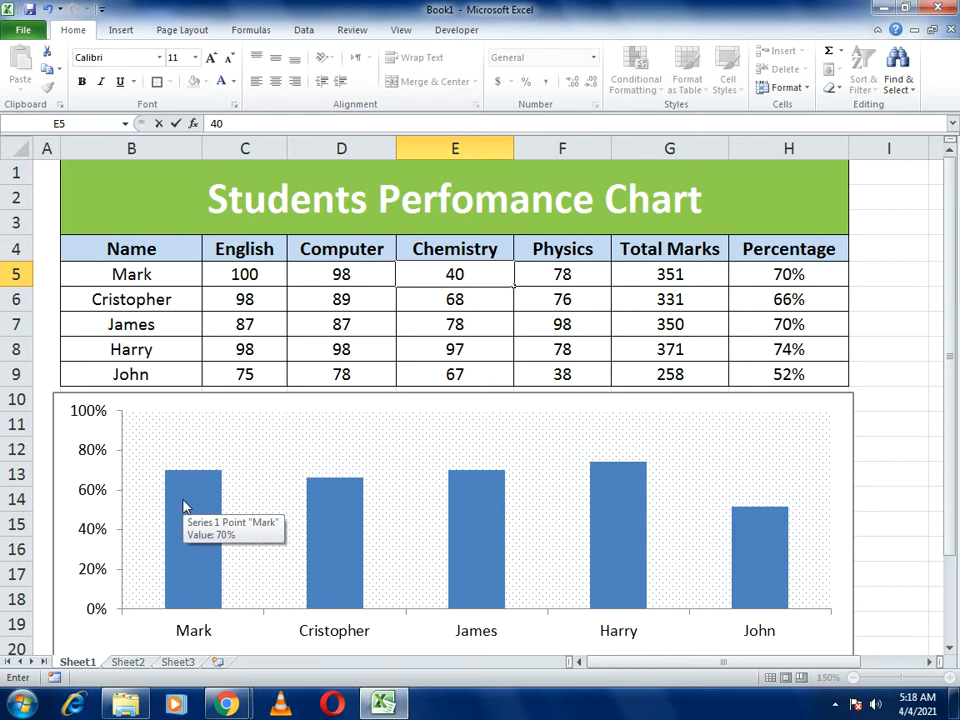
pyautogui.press('Return')
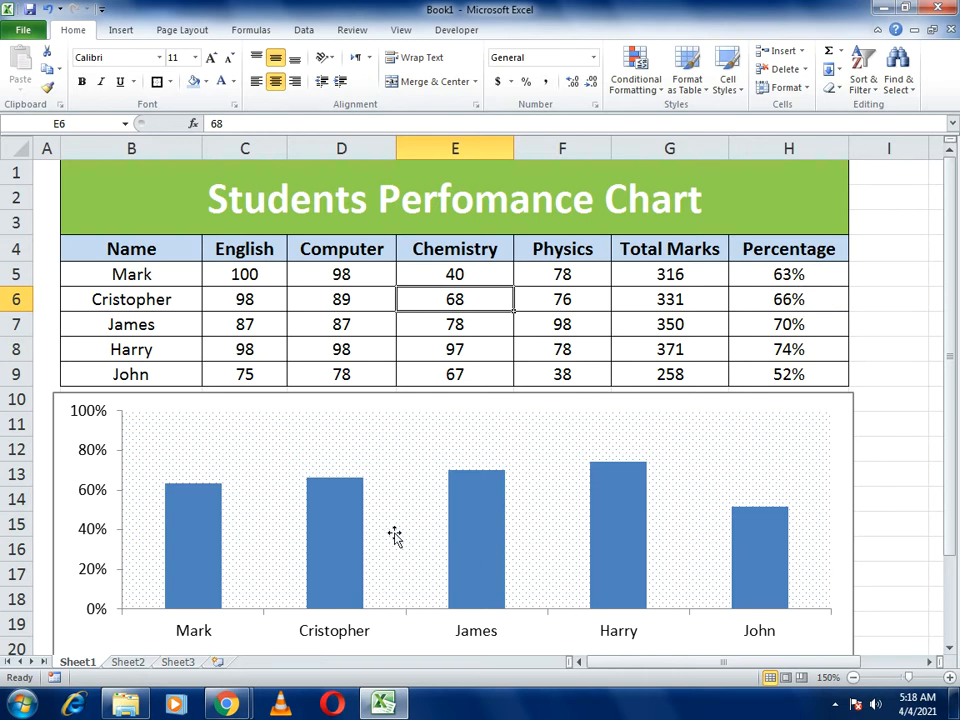
pyautogui.moveTo(621, 512)
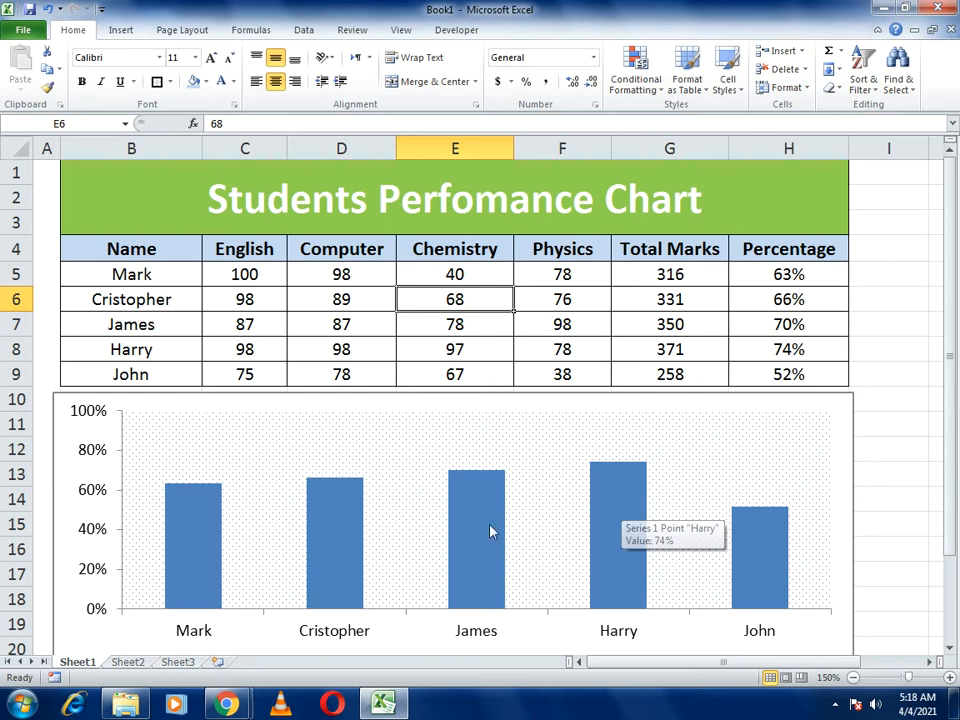
# On Sheet2, calculate Total Marks in G5 with =SUM(C5:F5) and fill the formula down to G9.
pyautogui.click(127, 662)
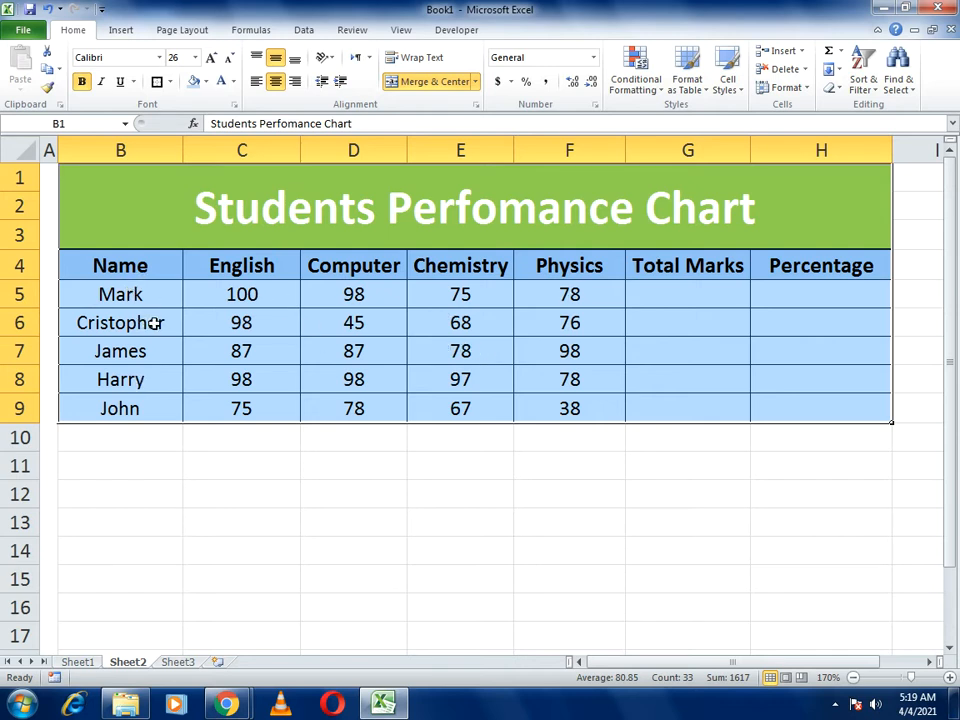
pyautogui.click(695, 459)
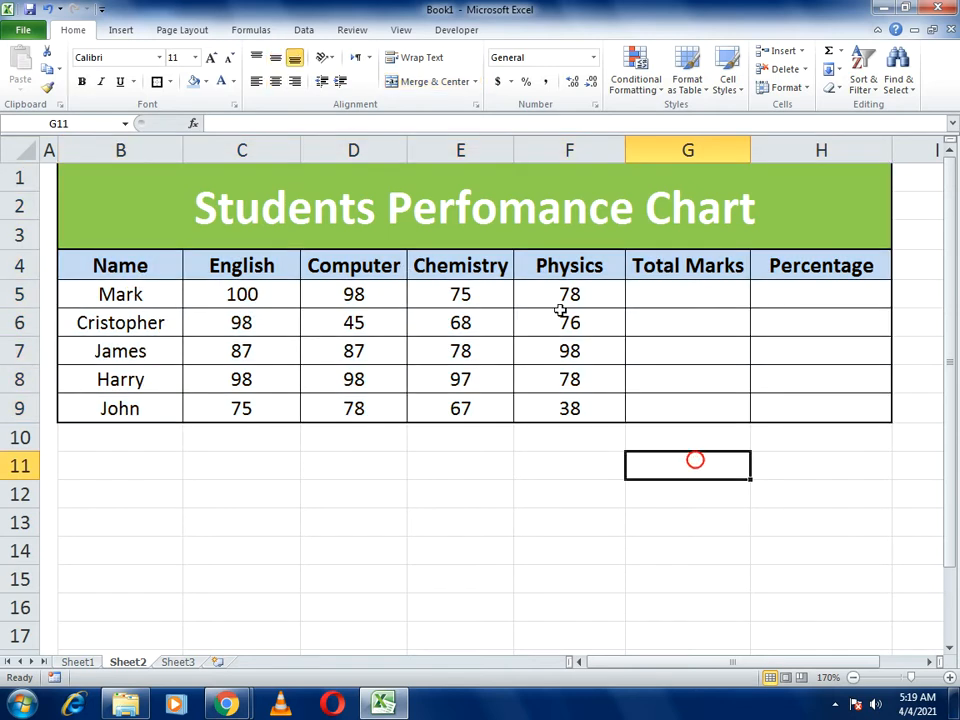
pyautogui.click(685, 305)
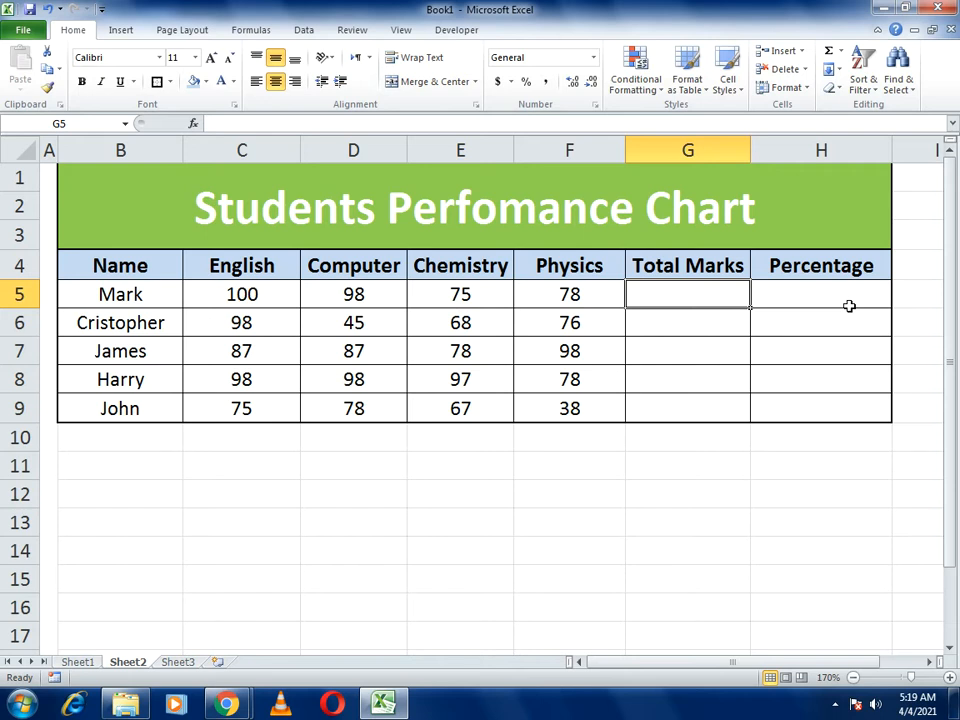
pyautogui.write('=su')
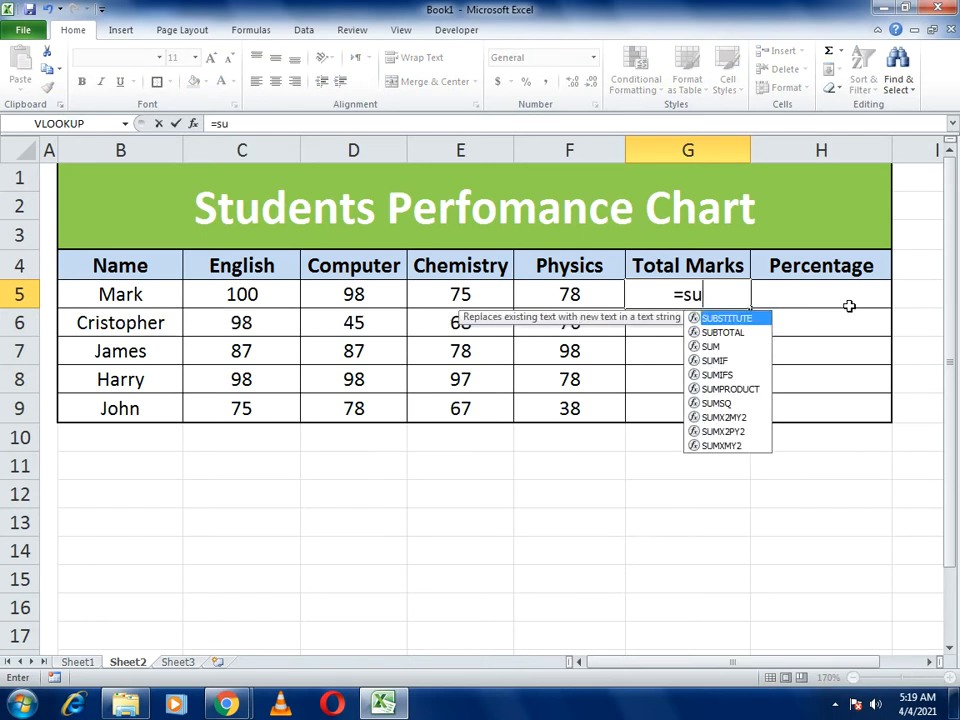
pyautogui.write('m(')
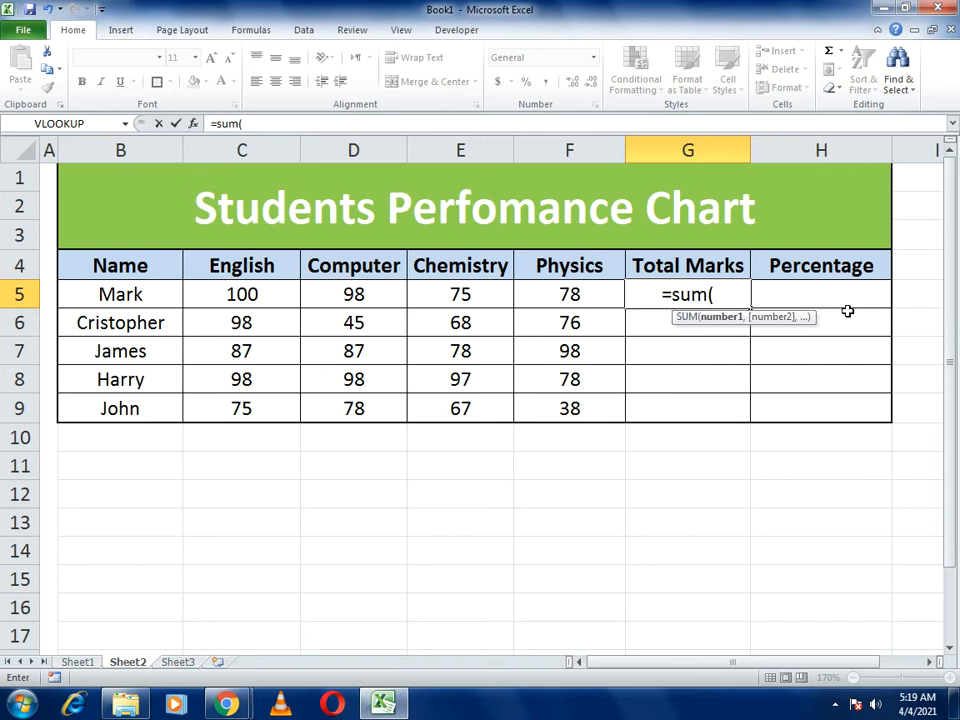
pyautogui.moveTo(249, 302); pyautogui.dragTo(555, 299)
pyautogui.write(')')
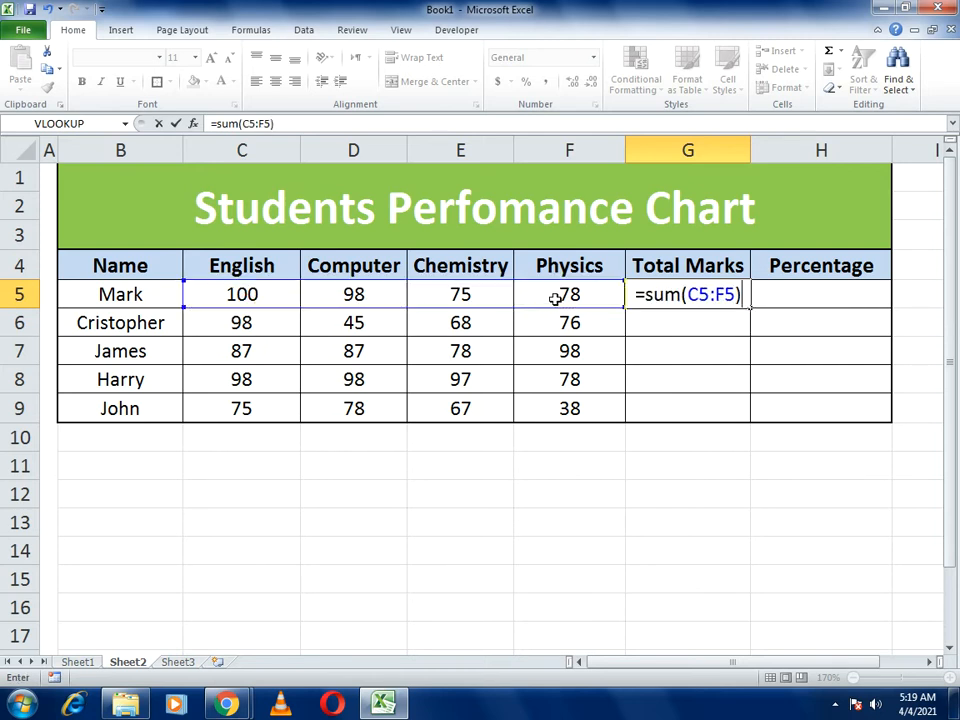
pyautogui.press('Return')
pyautogui.click(692, 287)
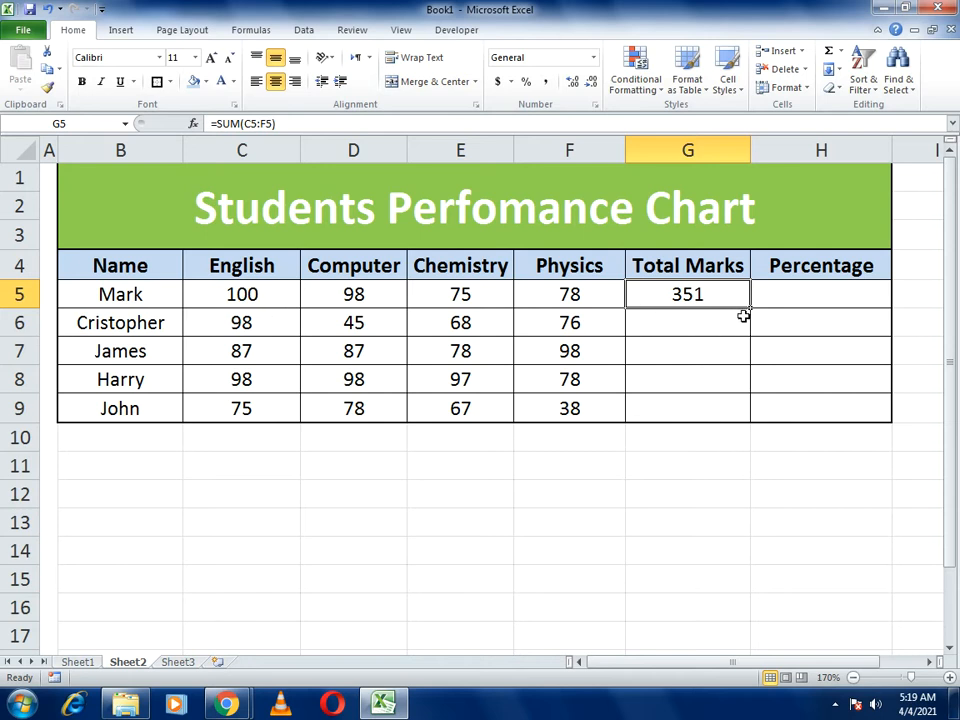
pyautogui.moveTo(752, 311); pyautogui.dragTo(754, 421)
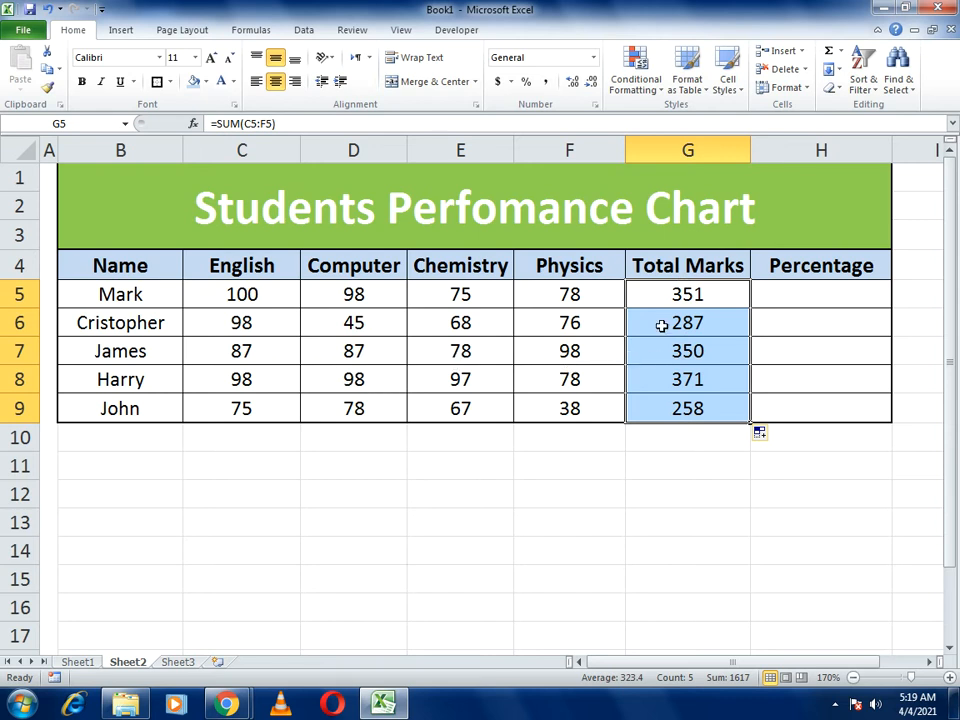
# Calculate the first student's percentage in H5 with the formula =G5/400.
pyautogui.click(807, 296)
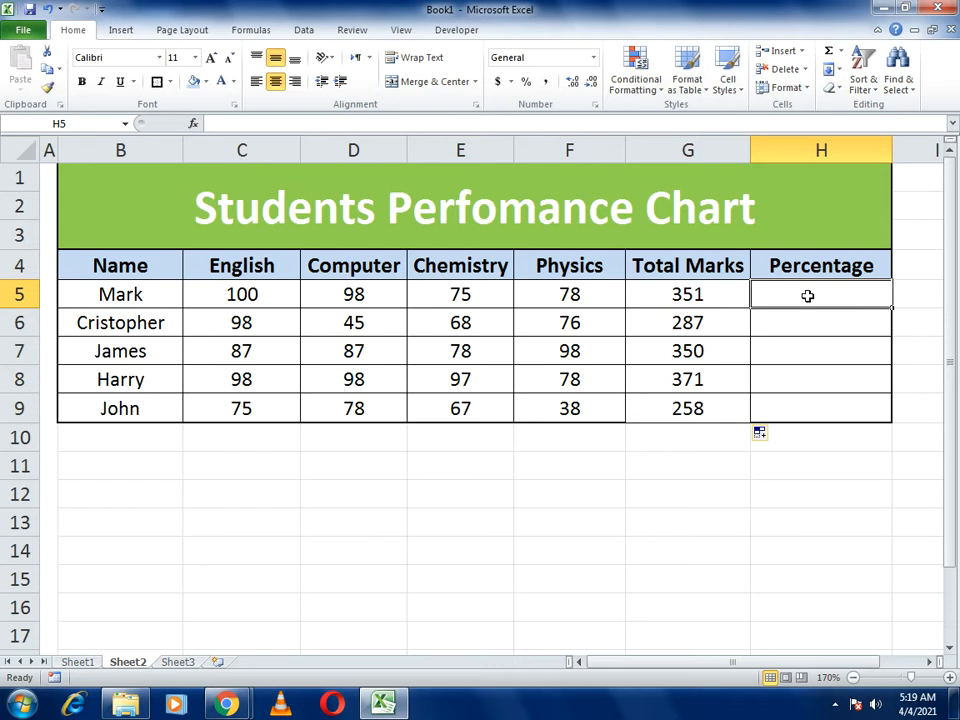
pyautogui.write('=')
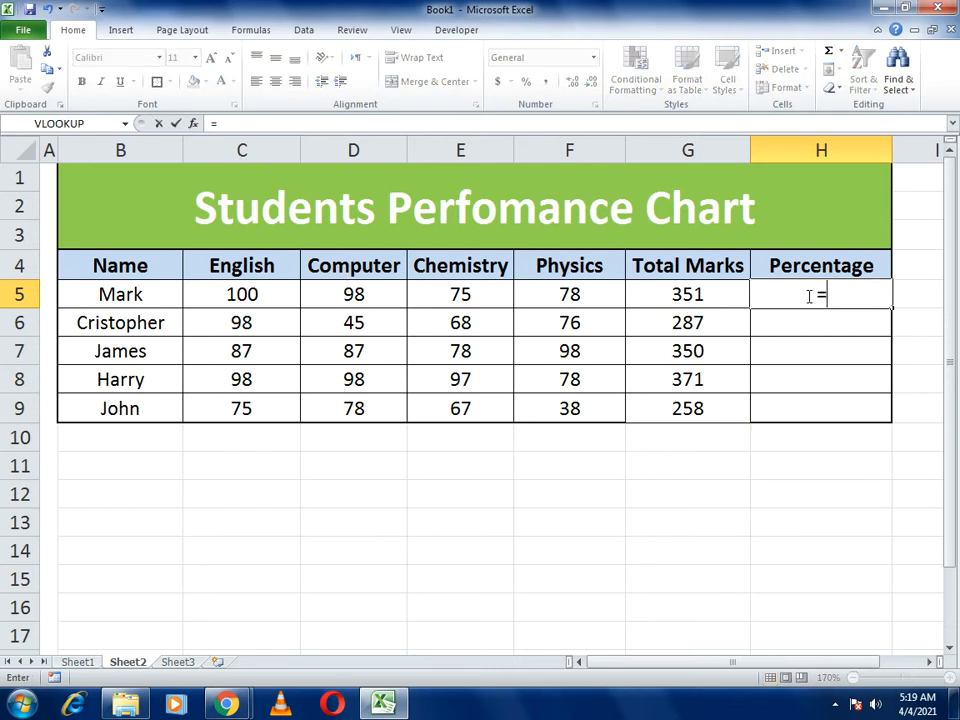
pyautogui.click(706, 289)
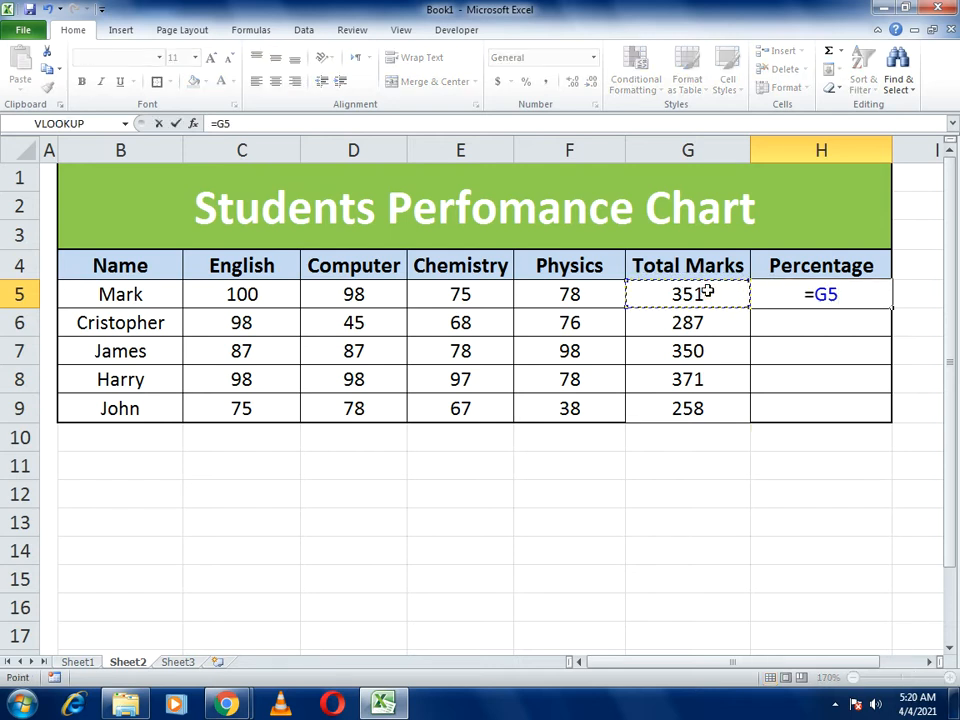
pyautogui.write('/')
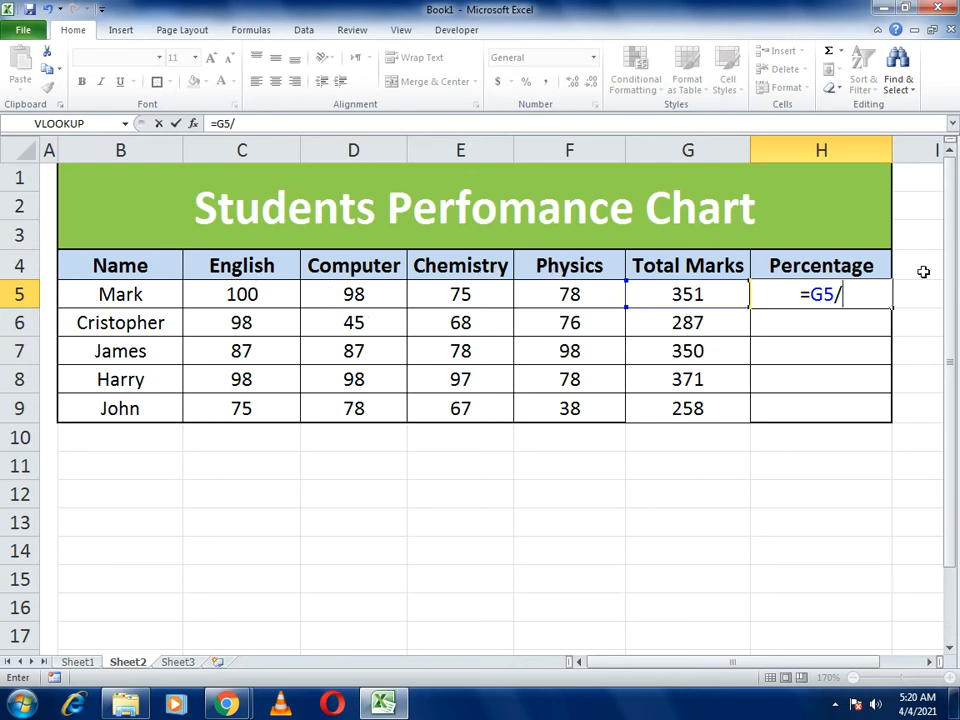
pyautogui.write('400')
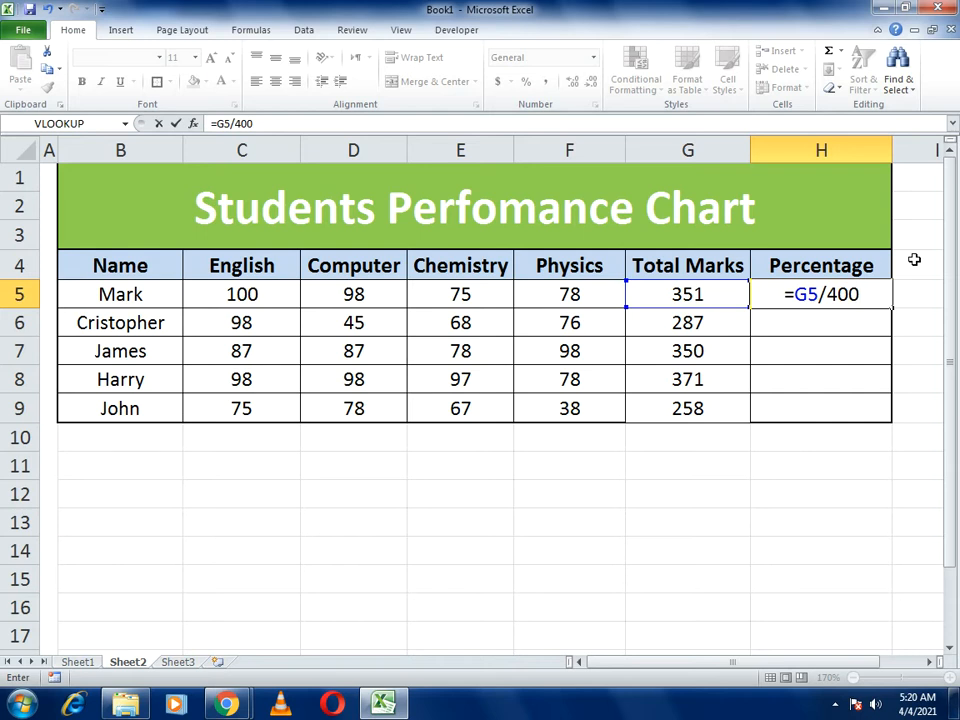
pyautogui.press('Return')
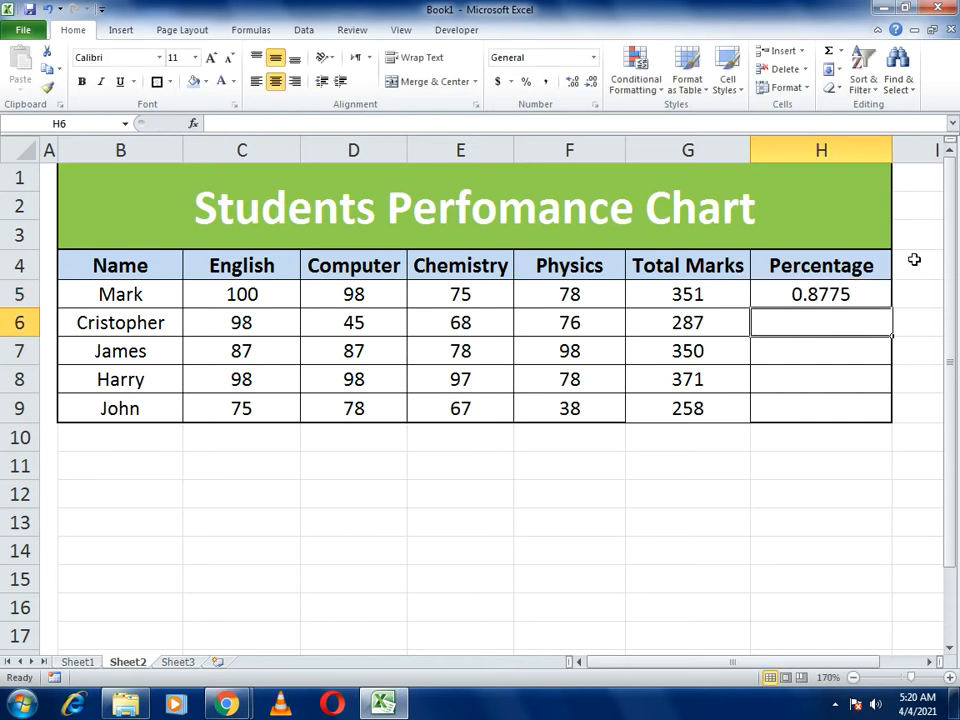
# Format H5 as a percentage and fill it down the Percentage column to H9.
pyautogui.click(843, 297)
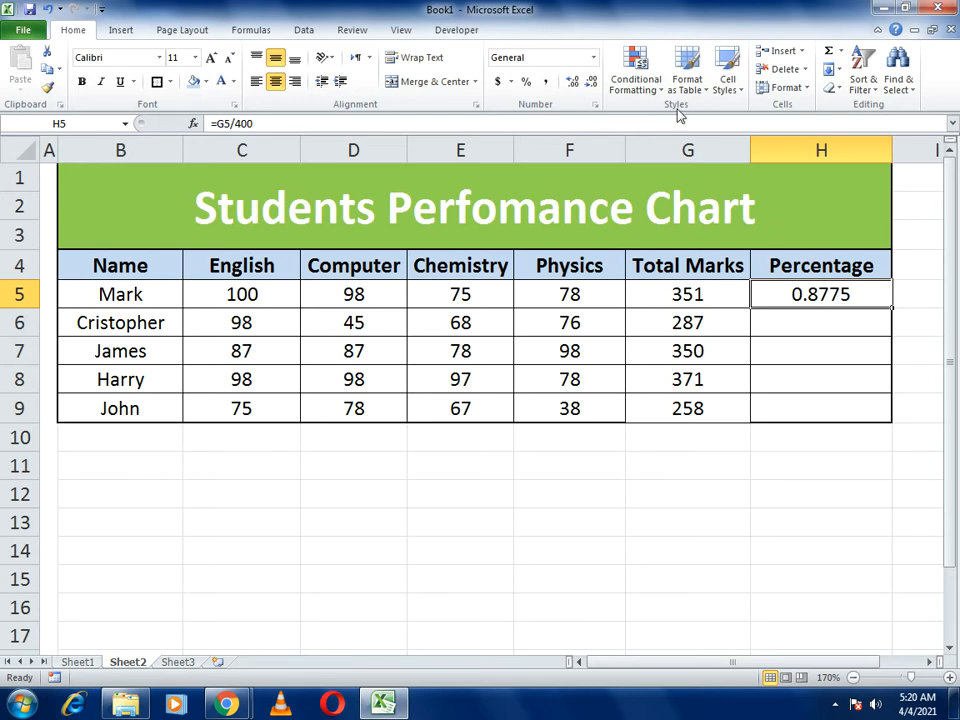
pyautogui.click(526, 82)
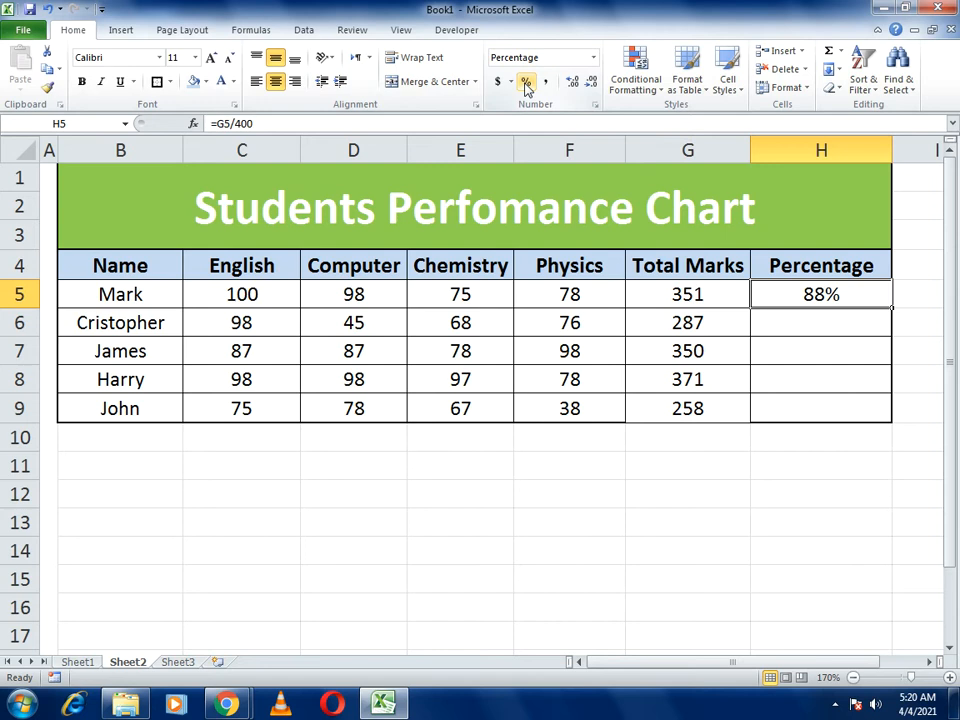
pyautogui.click(777, 297)
pyautogui.moveTo(894, 310); pyautogui.dragTo(884, 437)
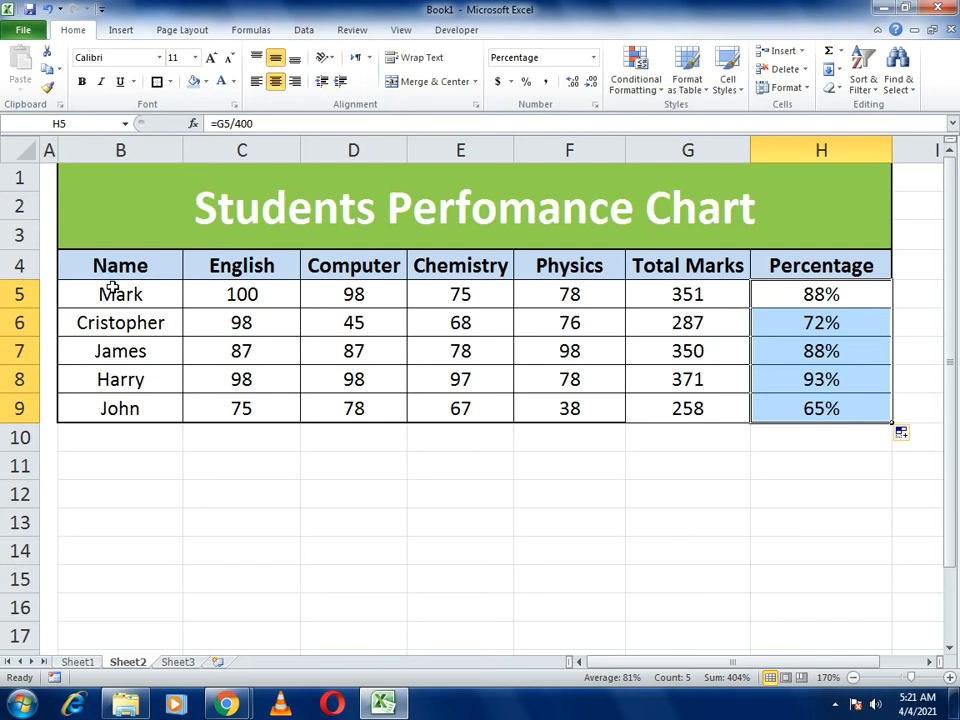
# Insert a 2-D Clustered Column chart from the student names in B5:B9 and the percentages in H5:H9.
pyautogui.moveTo(112, 290); pyautogui.dragTo(111, 403)
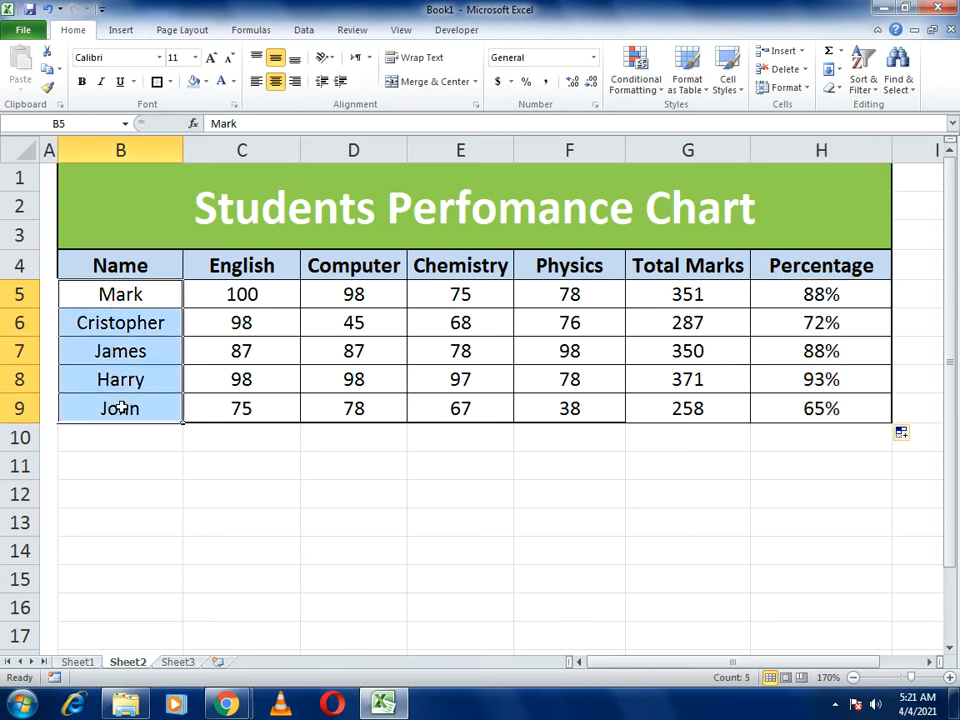
pyautogui.keyDown('ctrl'); pyautogui.click(813, 295); pyautogui.keyUp('ctrl')
pyautogui.moveTo(813, 297); pyautogui.dragTo(813, 408)
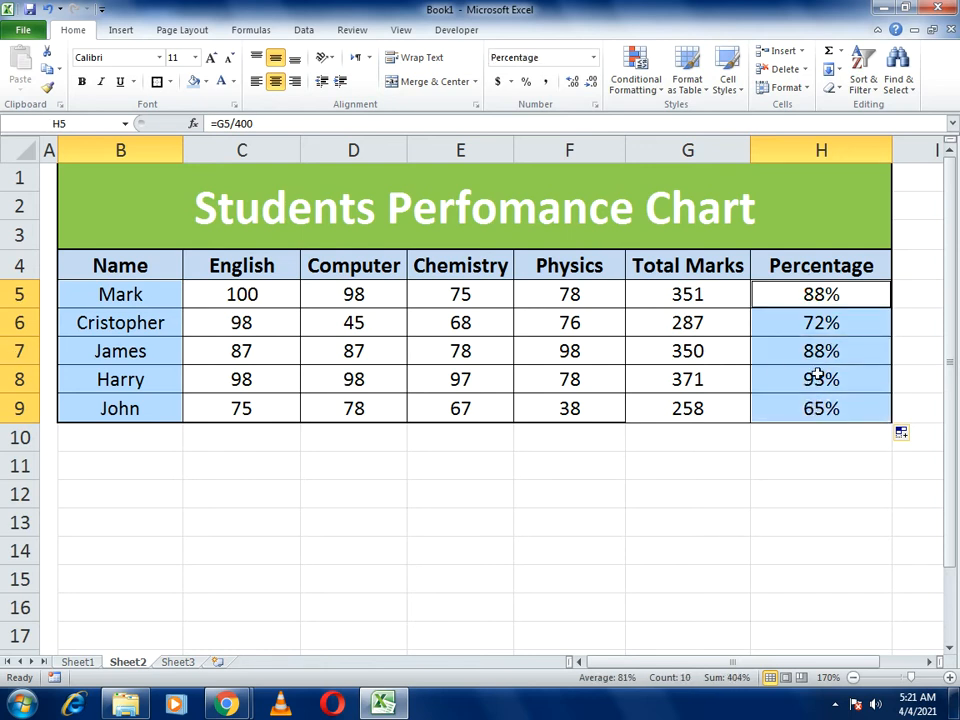
pyautogui.click(120, 30)
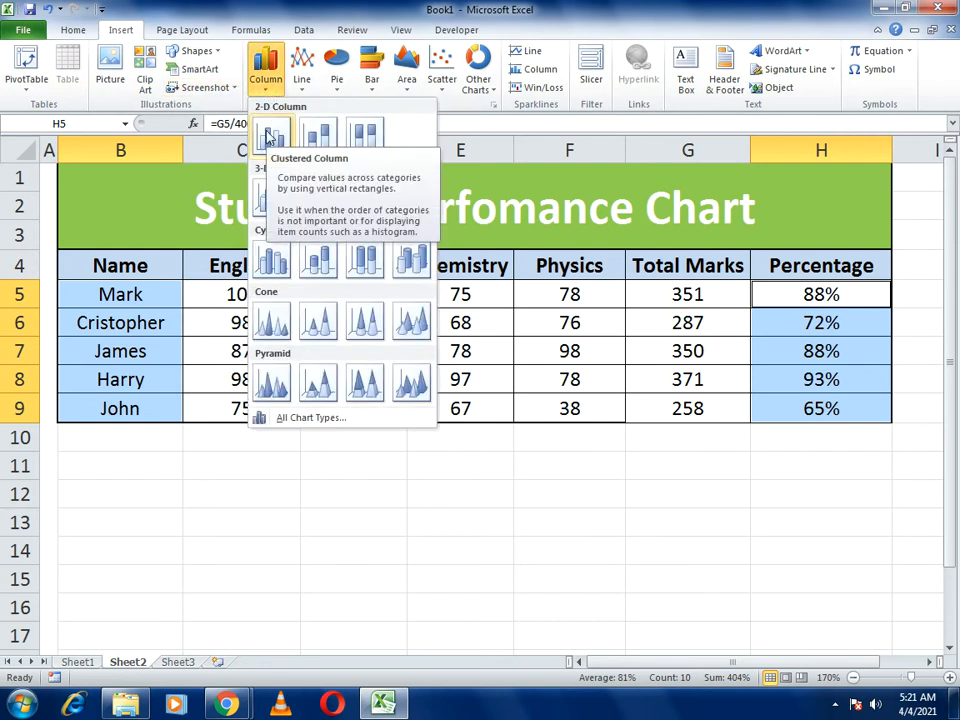
pyautogui.click(271, 137)
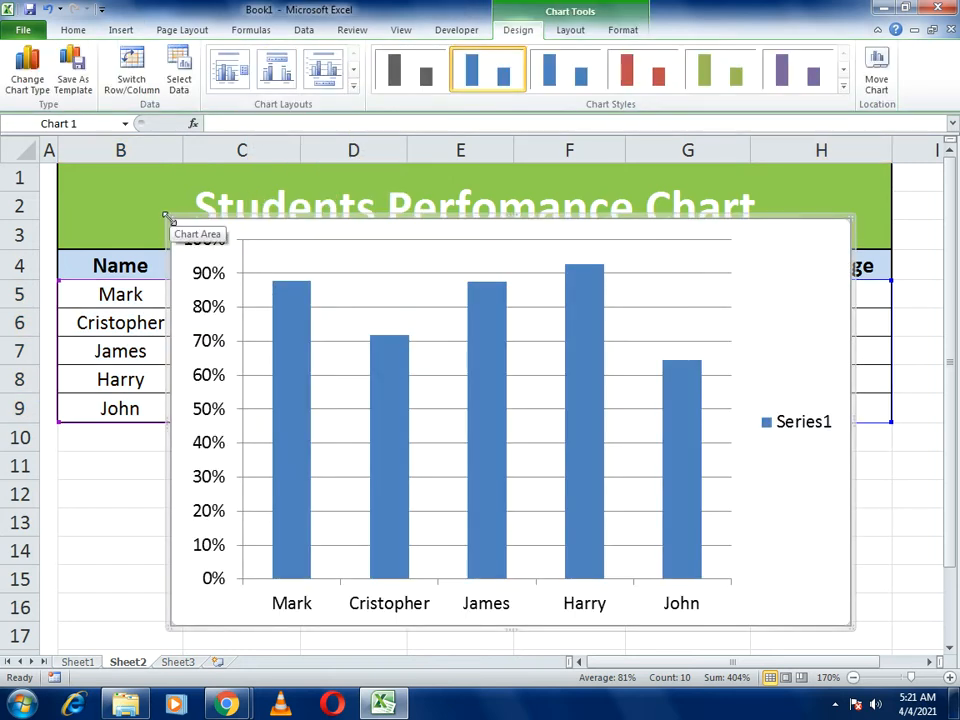
# Resize the chart so it starts directly below the table and spans columns B to H.
pyautogui.moveTo(168, 217); pyautogui.dragTo(87, 429)
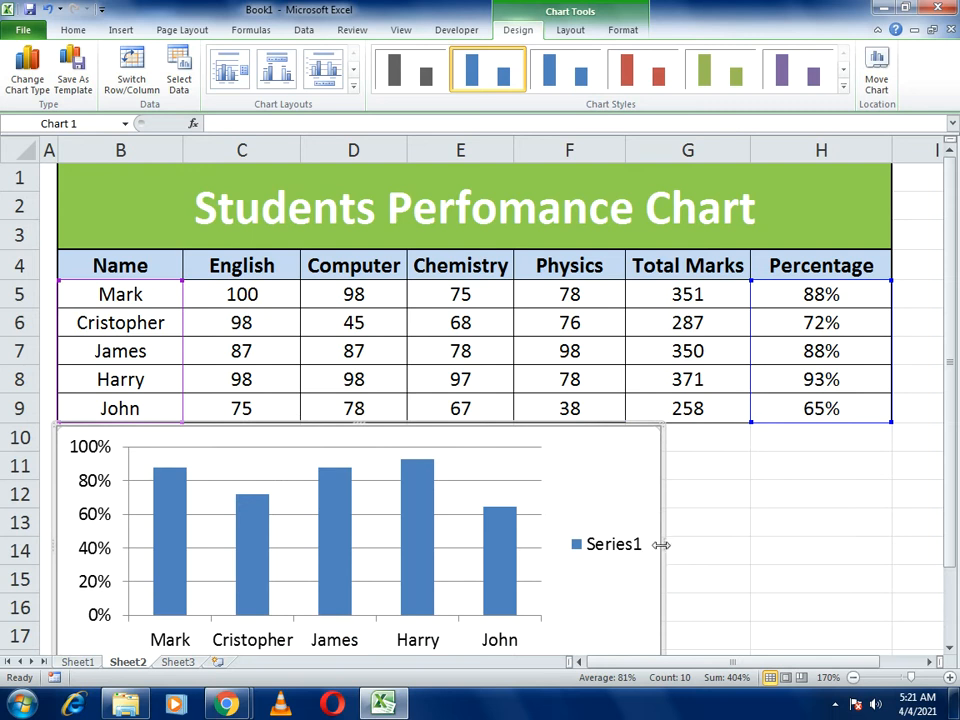
pyautogui.moveTo(685, 544); pyautogui.dragTo(892, 548)
pyautogui.moveTo(722, 598)
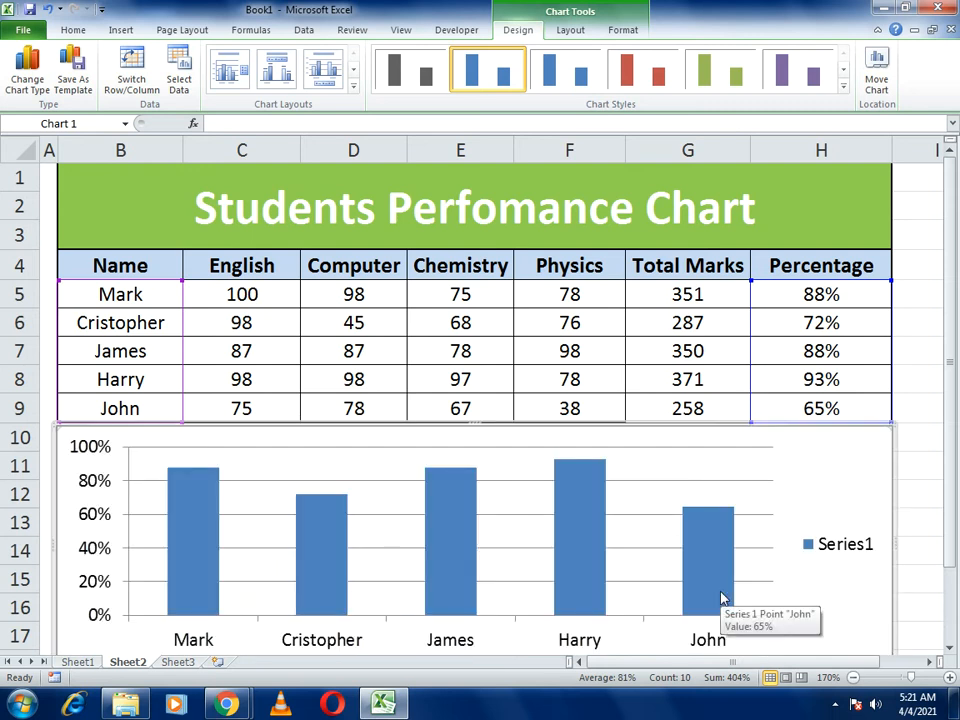
# Delete the chart's Series1 legend and nudge the chart slightly down from the table's lower border.
pyautogui.click(836, 552)
pyautogui.press('Delete')
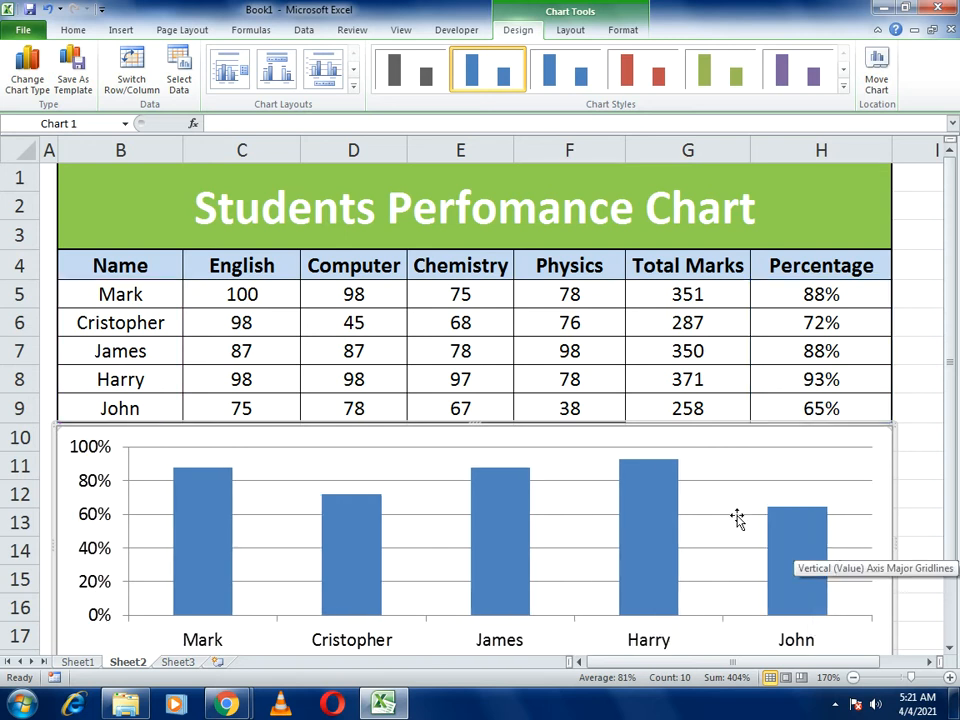
pyautogui.moveTo(617, 424); pyautogui.dragTo(617, 427)
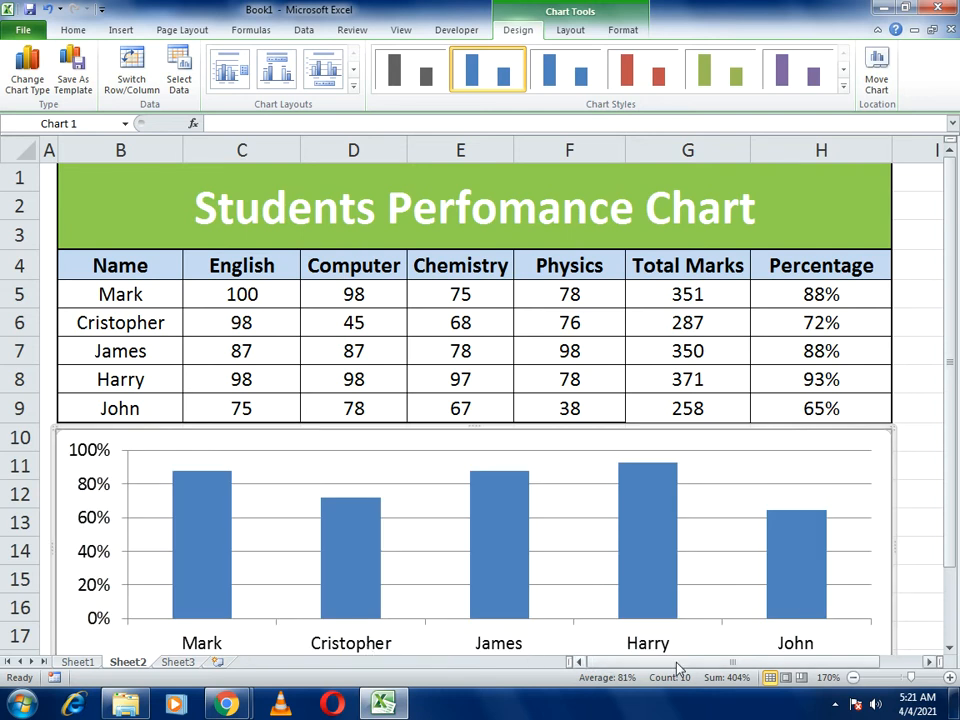
# Format the chart's vertical percentage axis with a fixed minimum of 0.0 and a fixed maximum of 1.0.
pyautogui.click(96, 460)
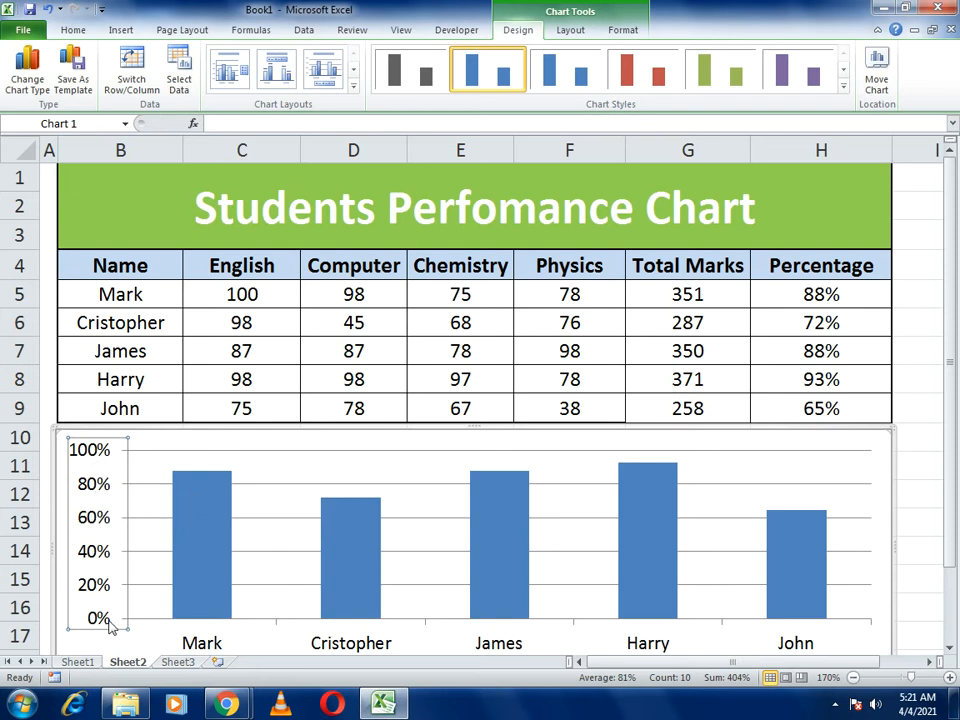
pyautogui.rightClick(93, 494)
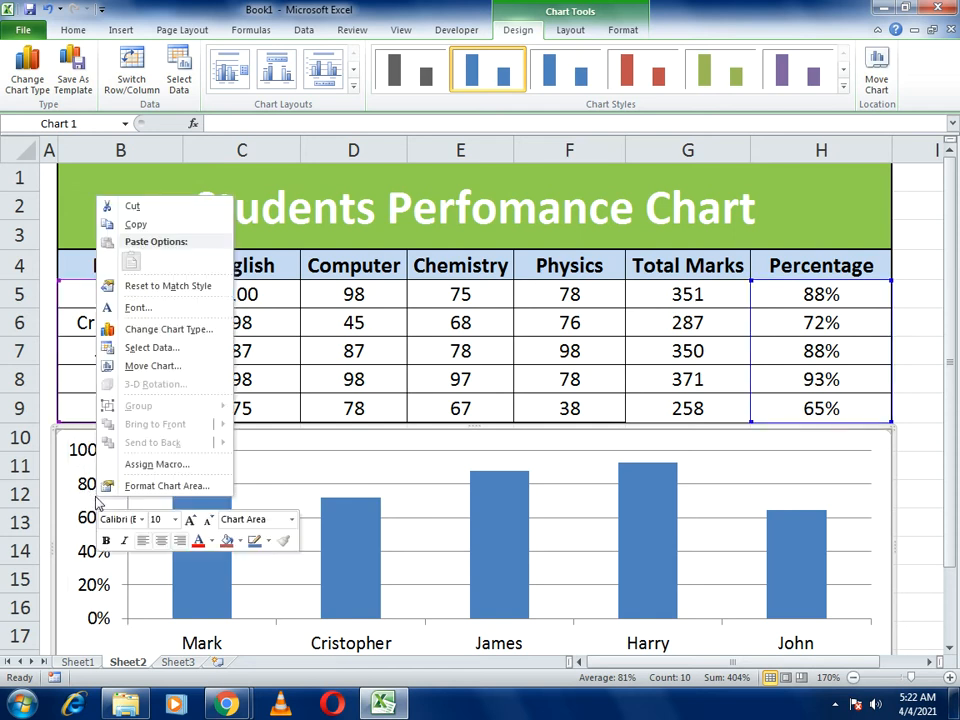
pyautogui.click(86, 481)
pyautogui.rightClick(88, 484)
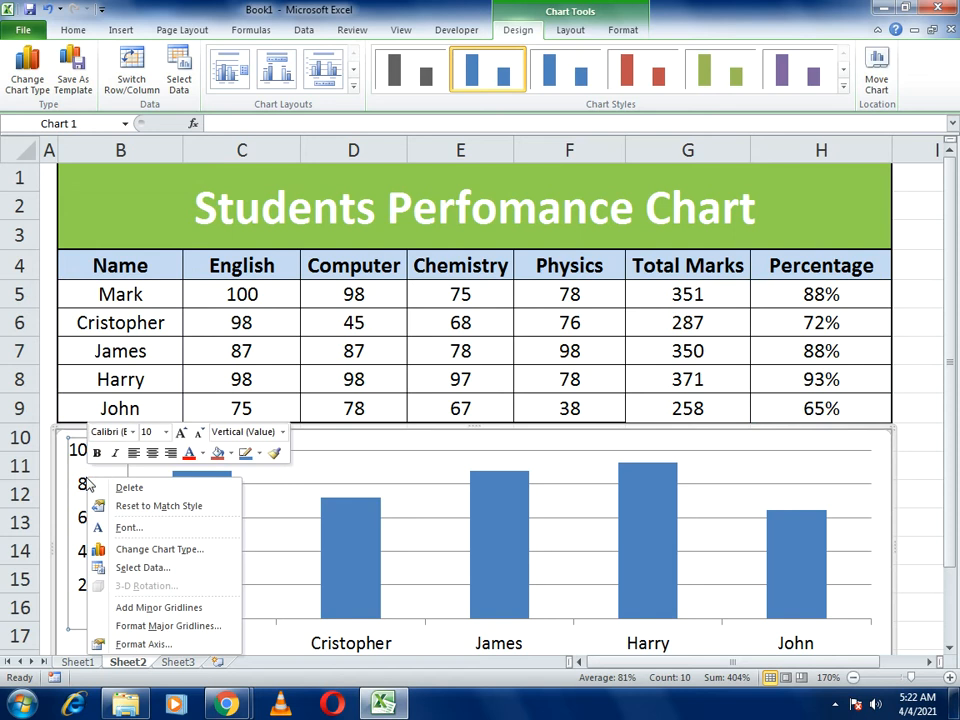
pyautogui.click(136, 645)
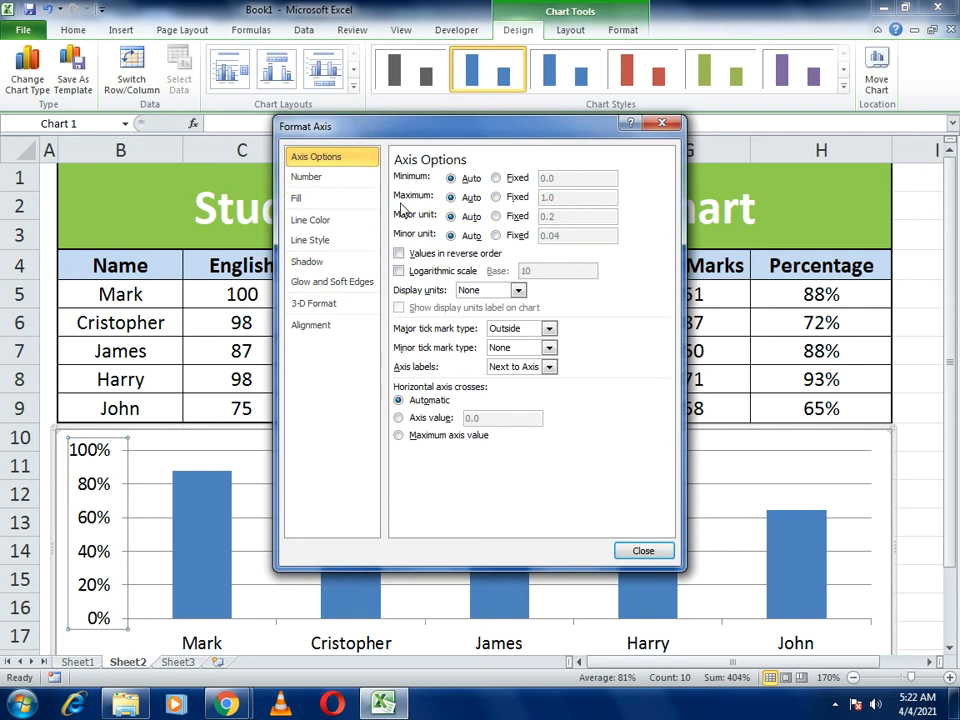
pyautogui.click(496, 178)
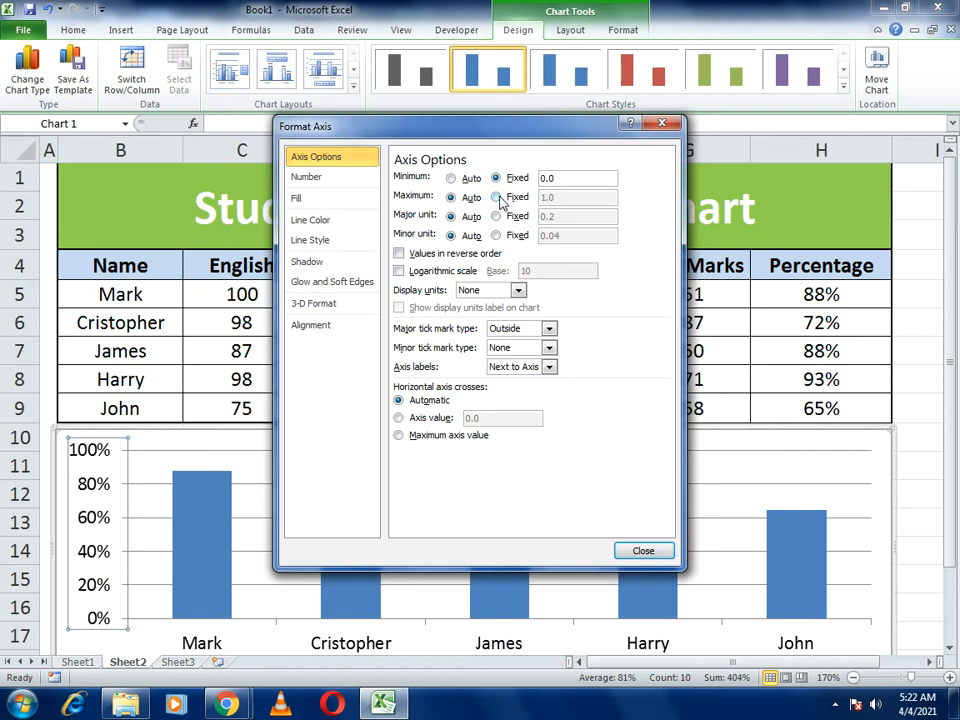
pyautogui.click(496, 197)
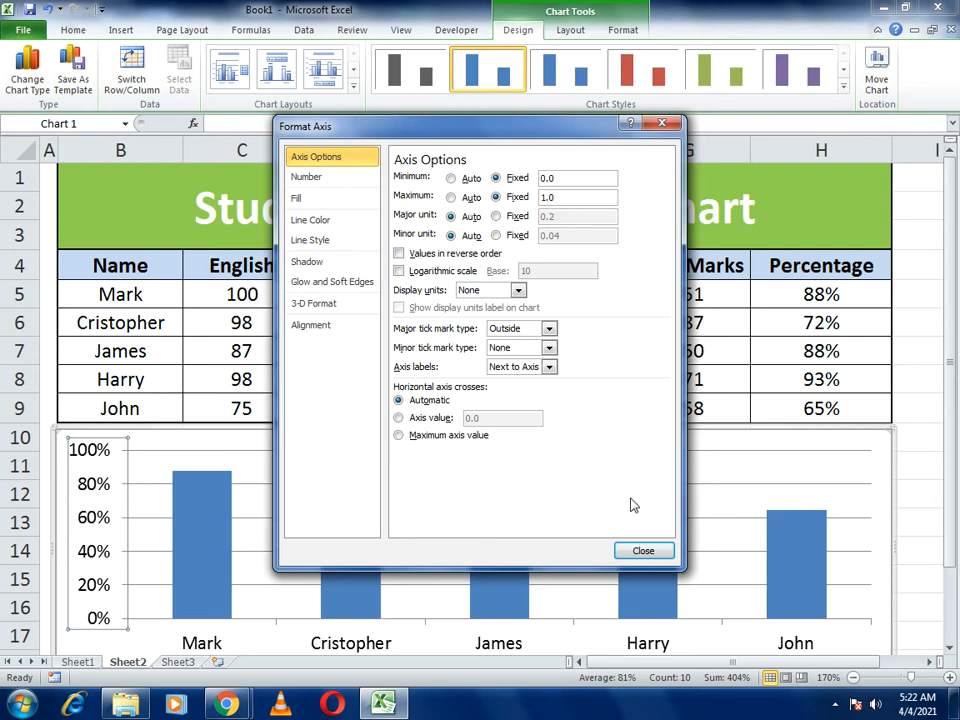
pyautogui.click(642, 551)
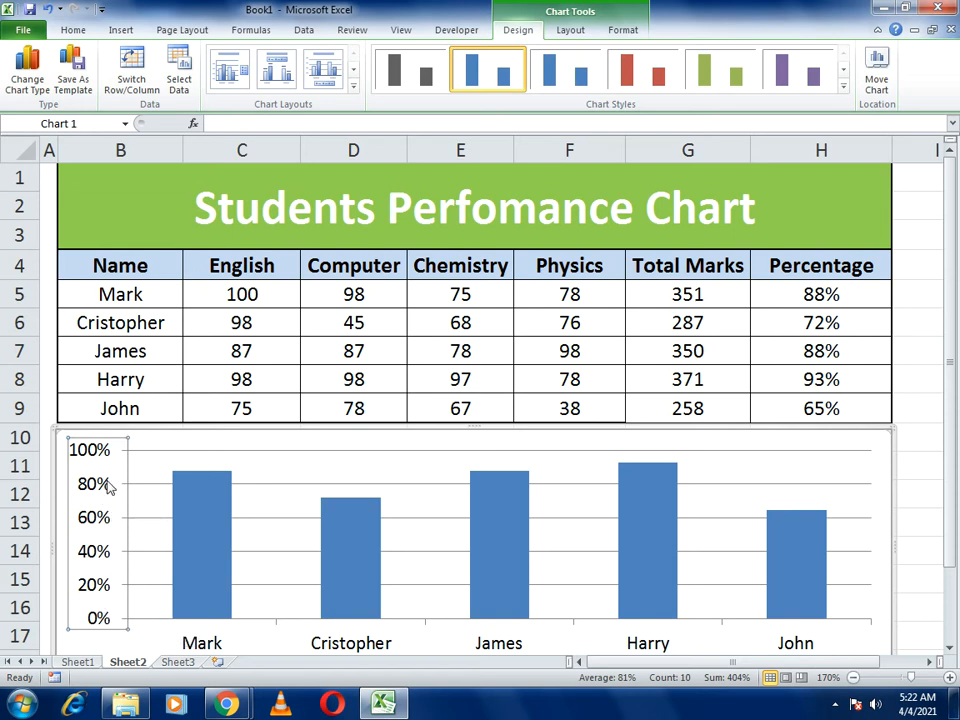
# Delete the horizontal major gridlines from the column chart.
pyautogui.click(275, 484)
pyautogui.click(296, 485)
pyautogui.click(403, 485)
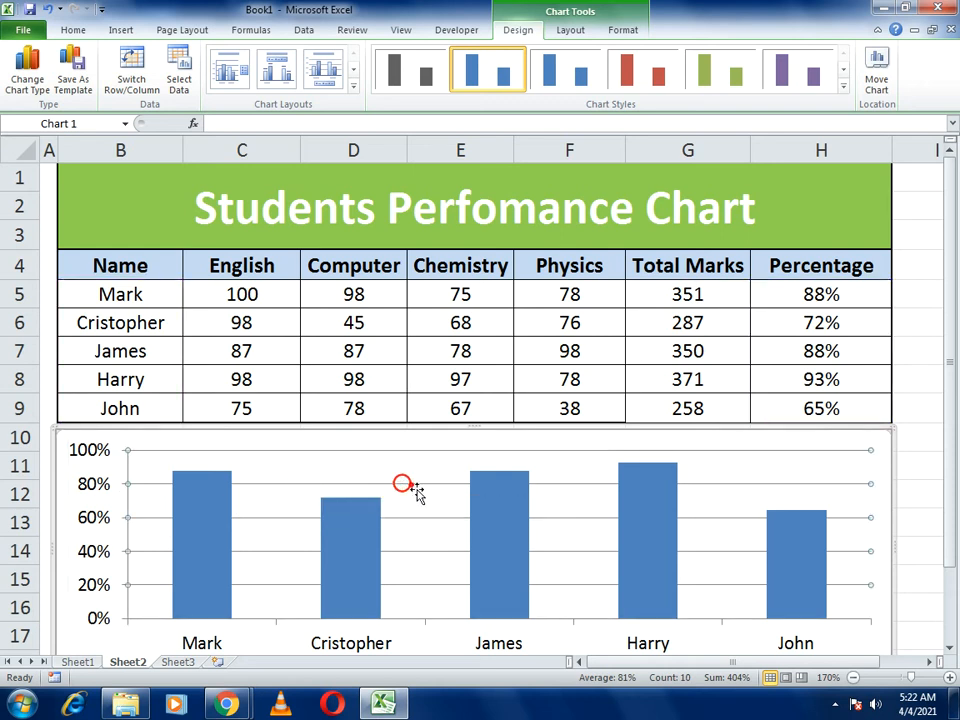
pyautogui.press('Delete')
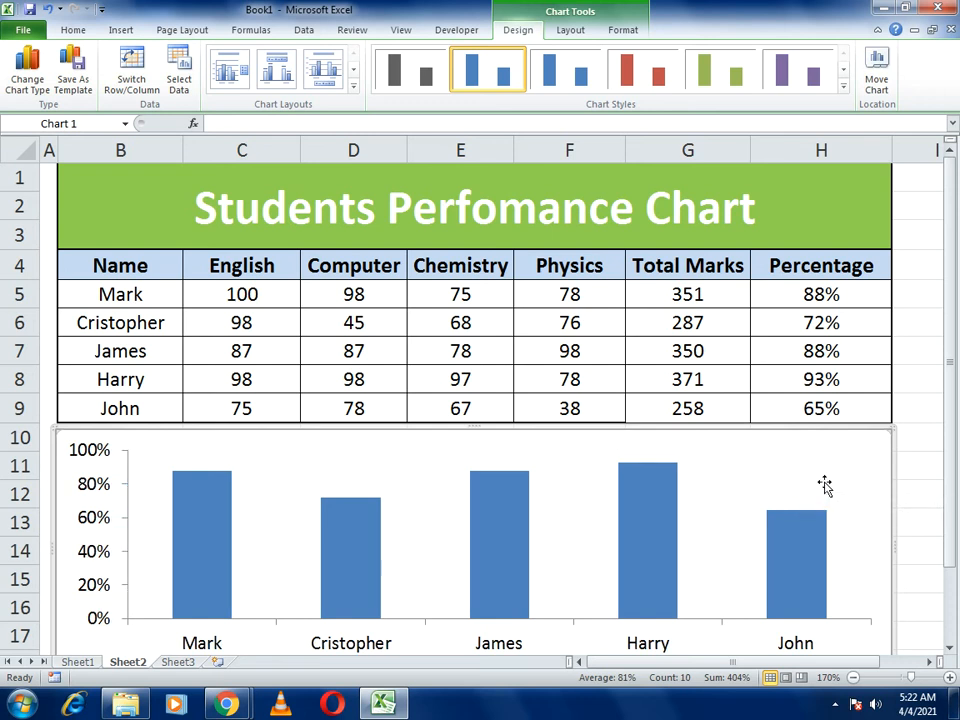
# Open the chart area formatting and switch the background from a gradient fill to a picture or texture fill.
pyautogui.rightClick(487, 451)
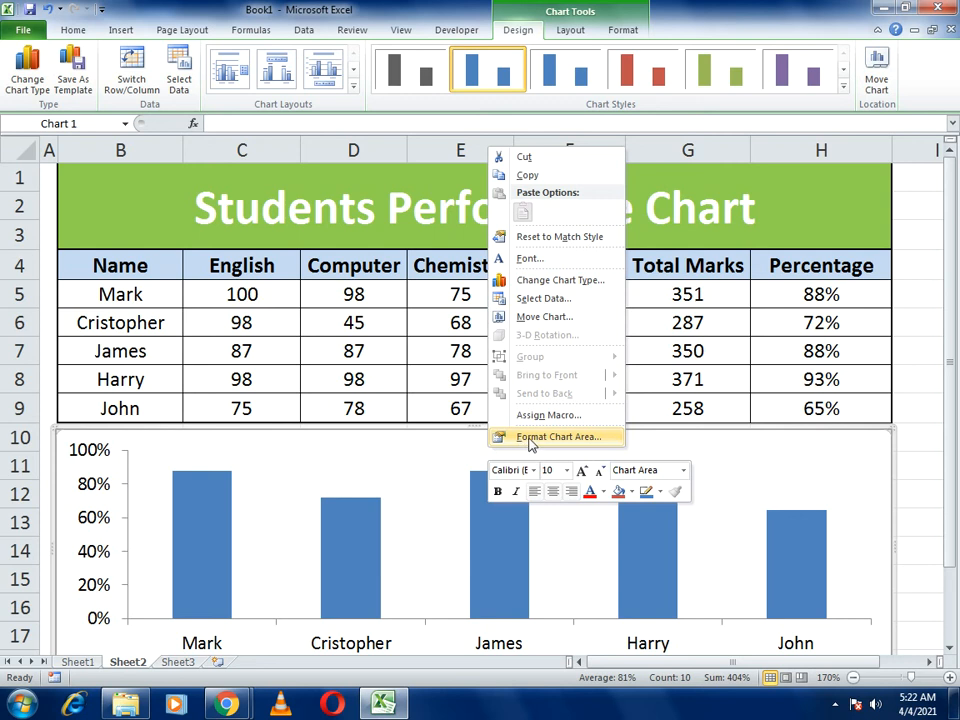
pyautogui.click(530, 442)
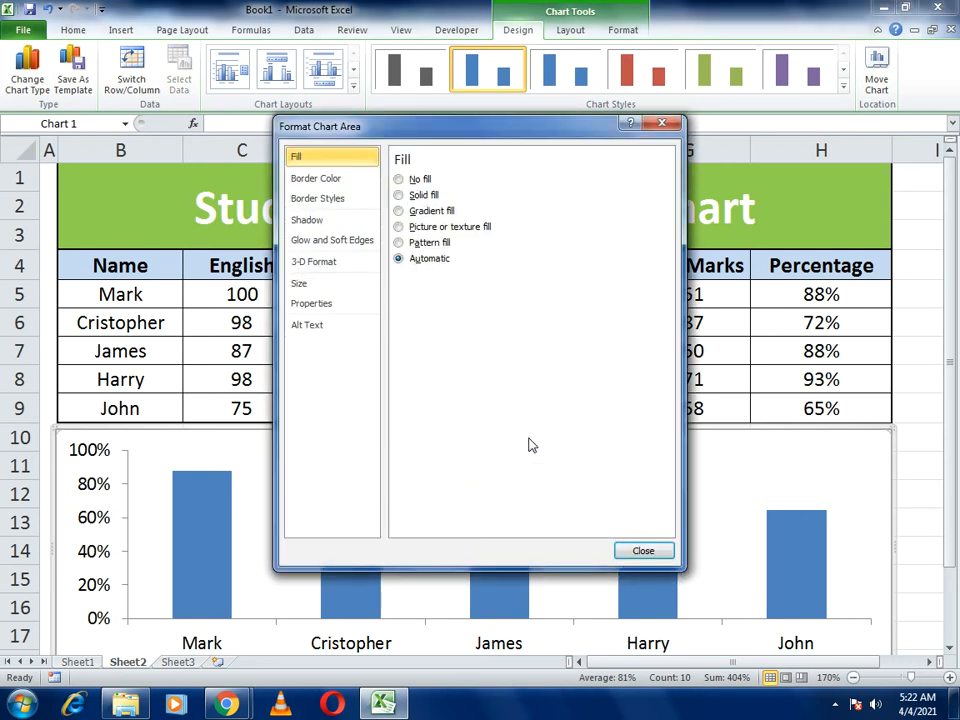
pyautogui.click(421, 213)
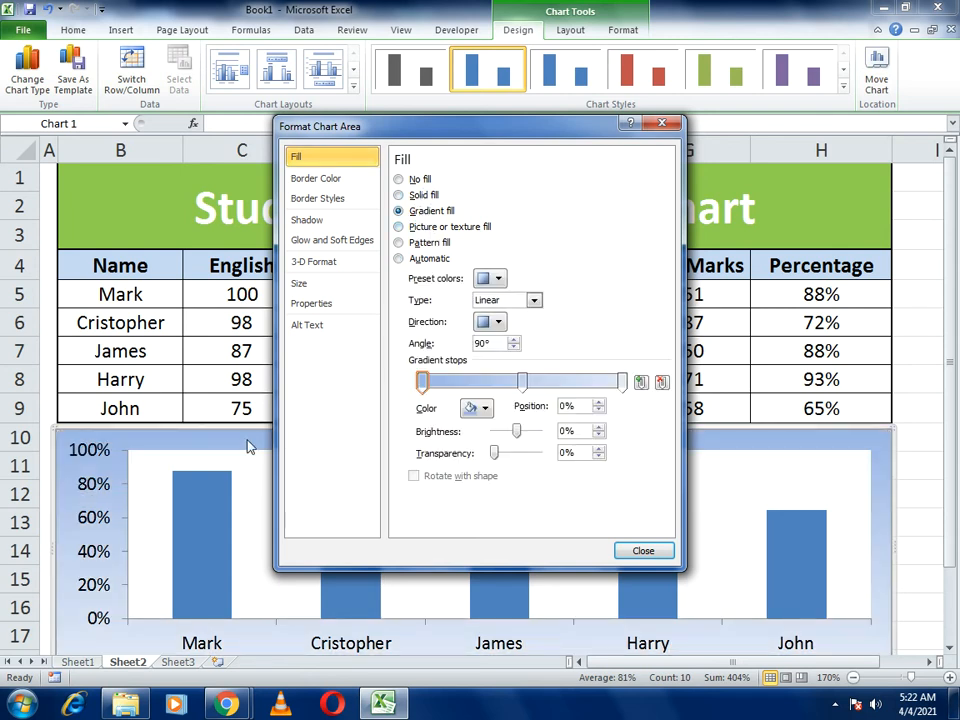
pyautogui.click(410, 229)
# Try dotted pattern, solid, gradient and automatic fills on the chart area background.
pyautogui.click(412, 243)
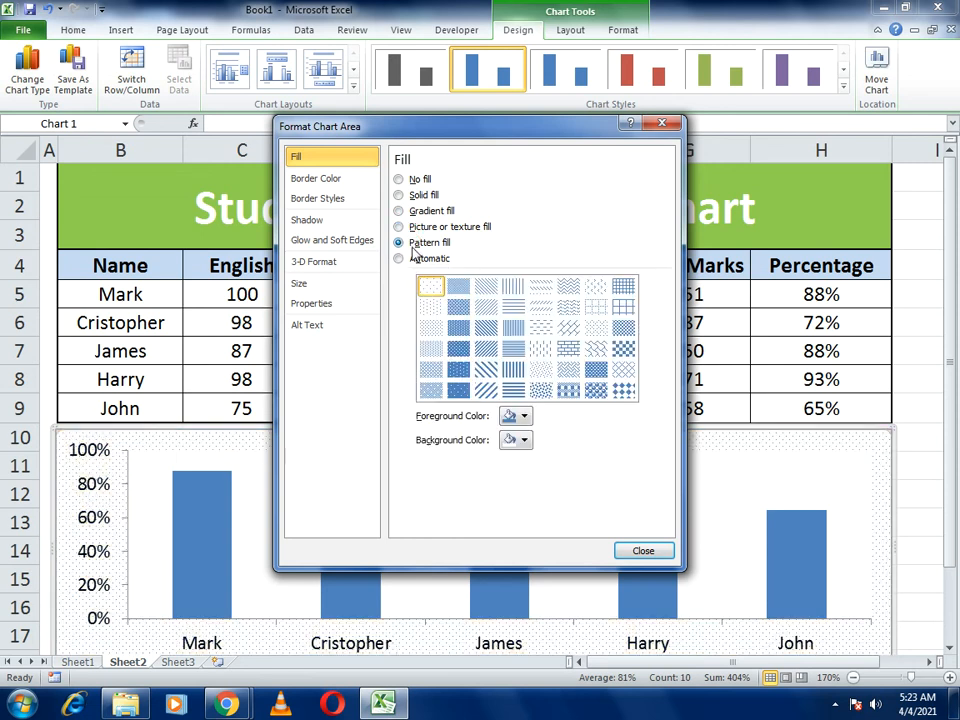
pyautogui.click(438, 308)
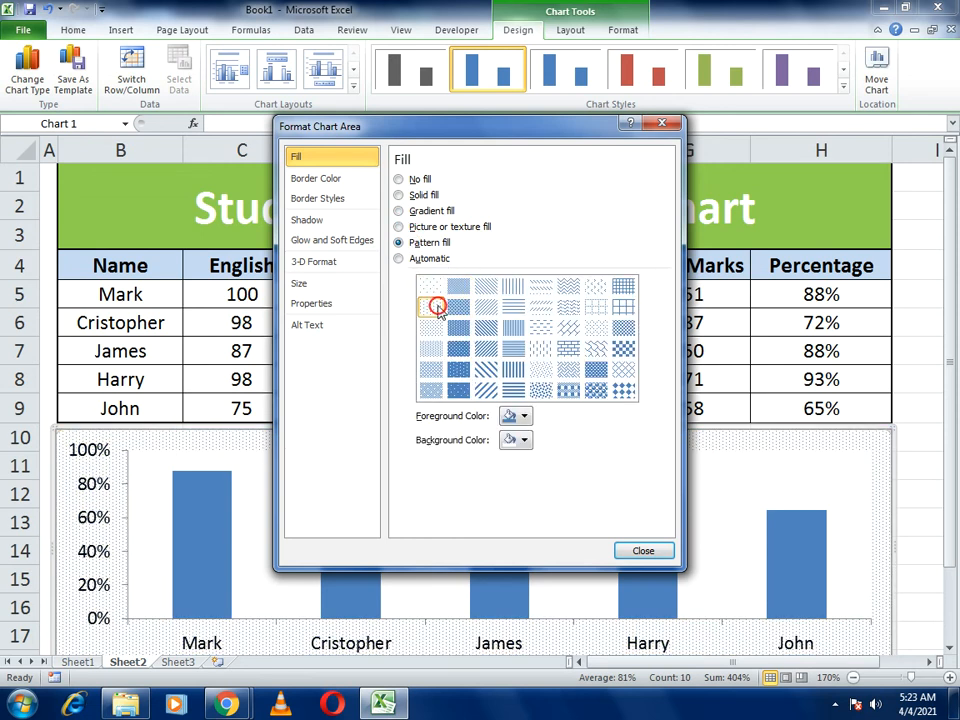
pyautogui.click(430, 287)
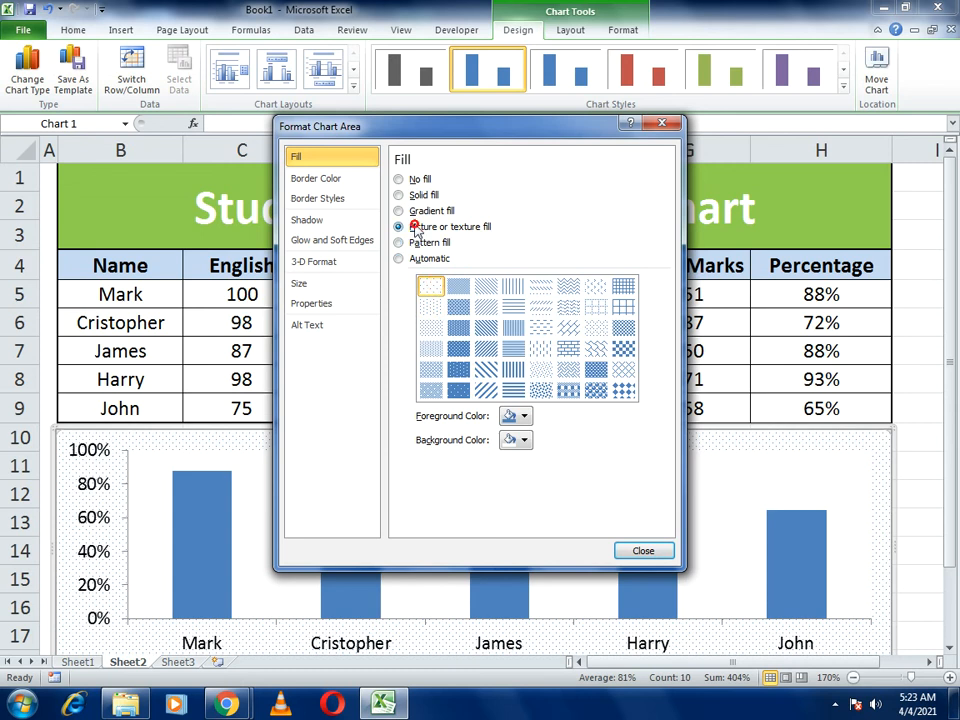
pyautogui.click(416, 211)
pyautogui.click(418, 196)
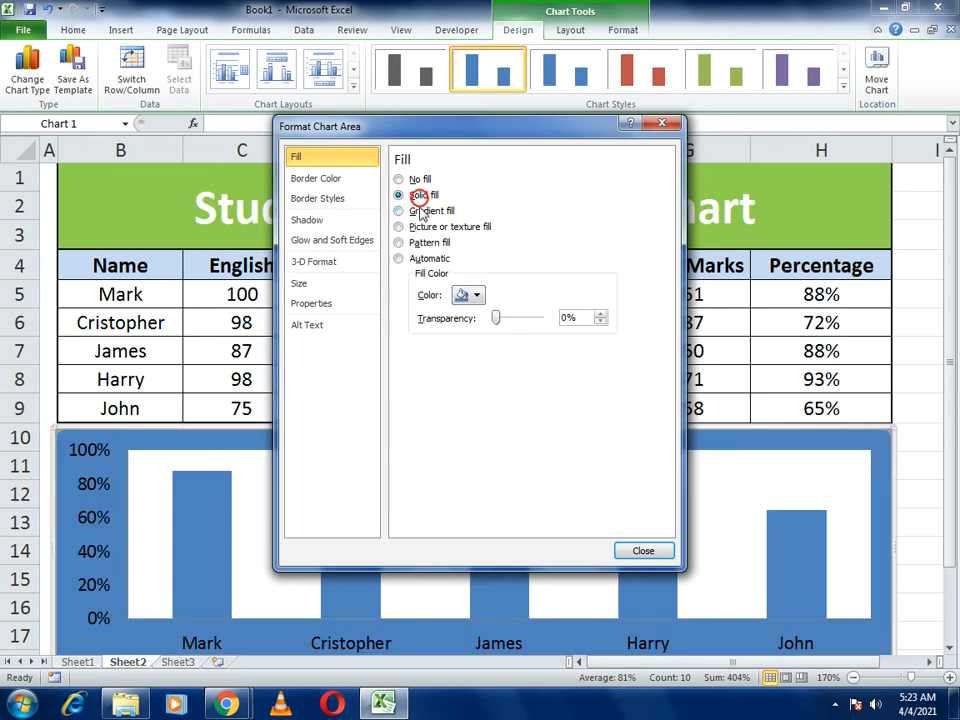
pyautogui.click(420, 211)
pyautogui.click(418, 227)
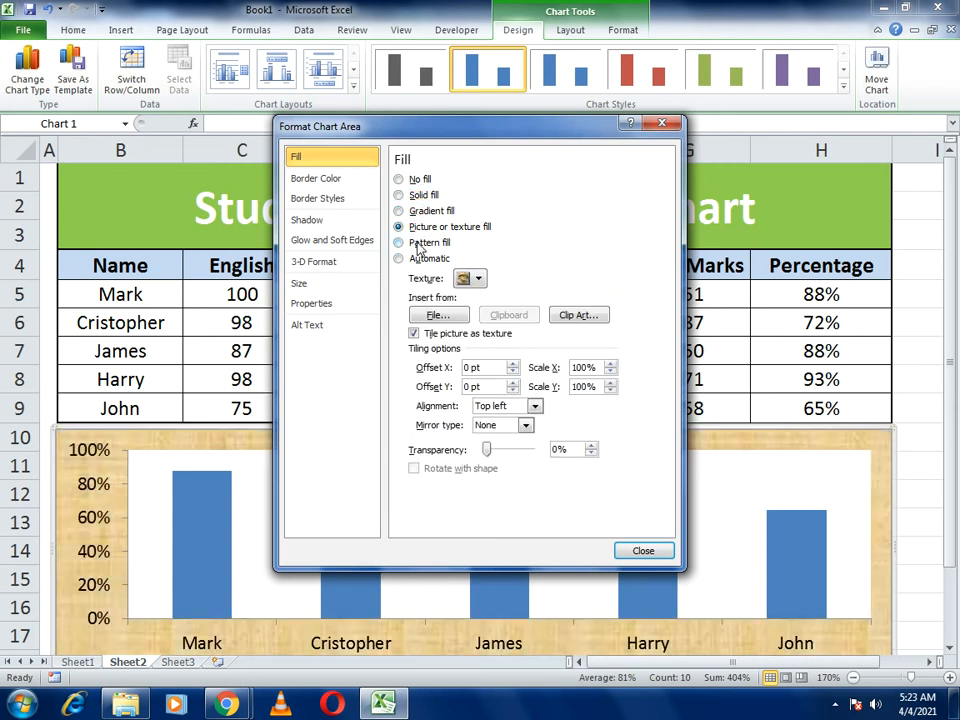
pyautogui.click(419, 246)
pyautogui.click(418, 259)
pyautogui.click(420, 246)
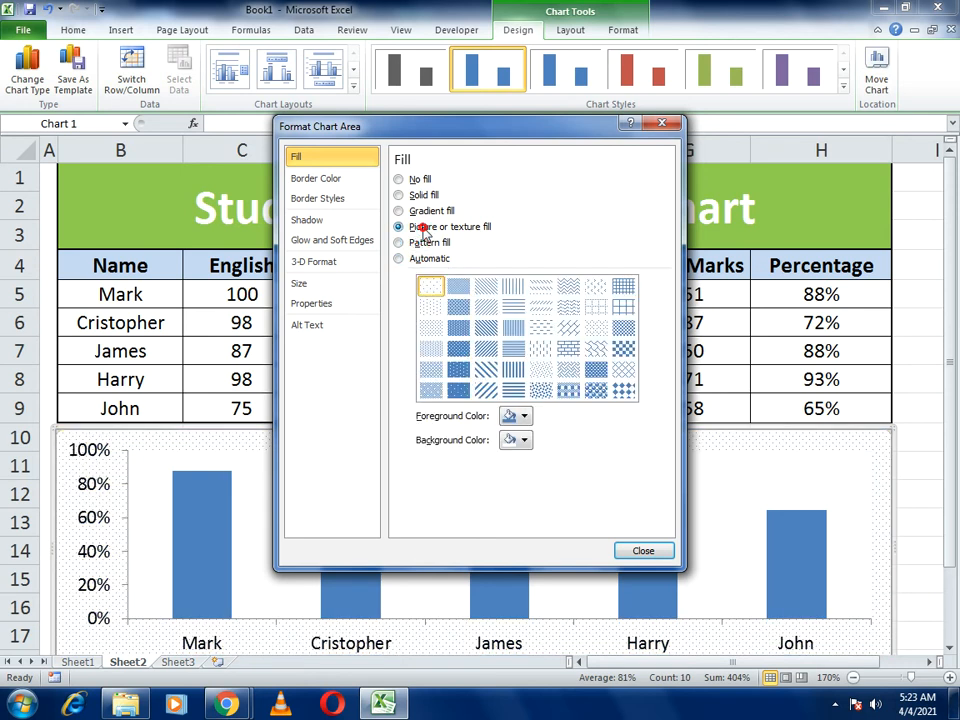
pyautogui.click(425, 229)
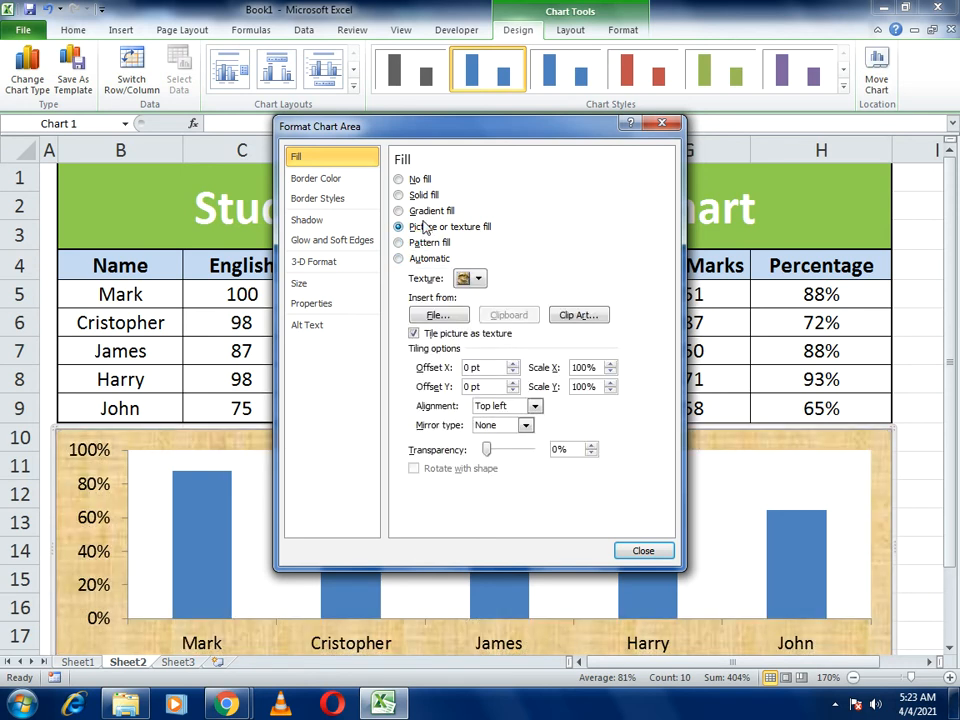
# Compare gradient, solid and no fill for the chart area, and settle on the picture or texture fill.
pyautogui.click(318, 178)
pyautogui.click(313, 156)
pyautogui.click(426, 209)
pyautogui.click(421, 192)
pyautogui.click(419, 180)
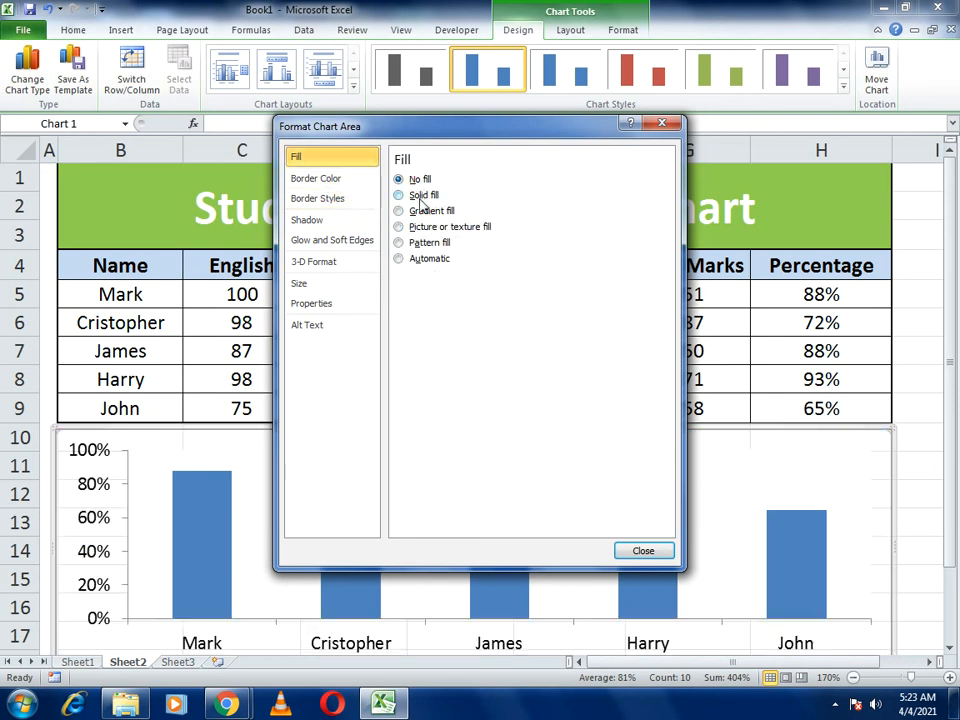
pyautogui.click(420, 194)
pyautogui.click(420, 213)
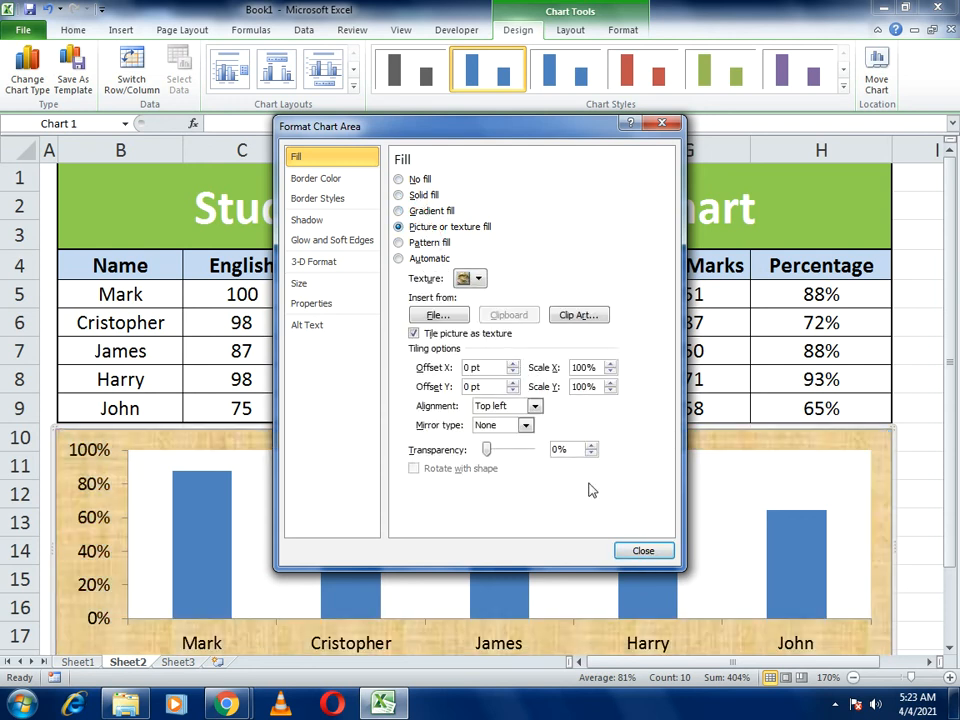
pyautogui.click(640, 552)
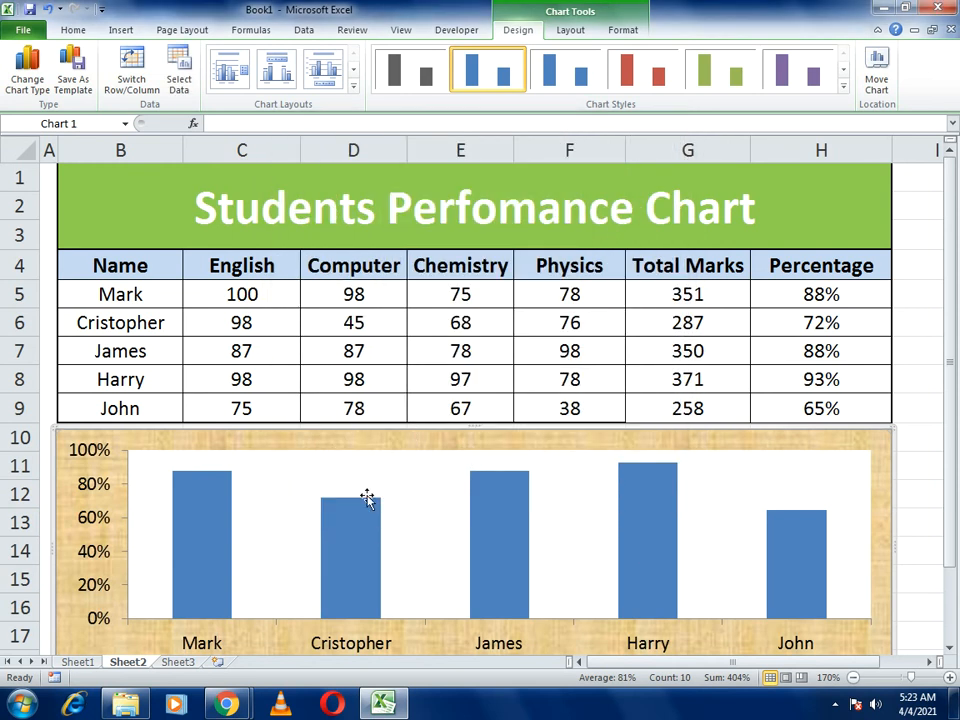
# Set the Computer mark in D6 to 80.
pyautogui.click(250, 320)
pyautogui.click(388, 328)
pyautogui.write('8')
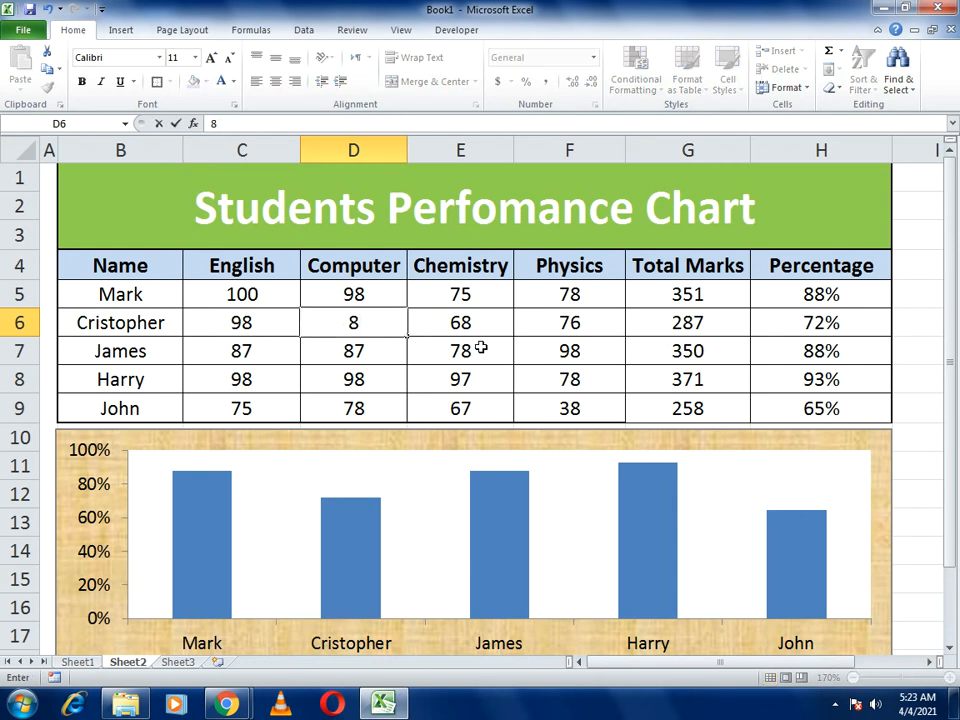
pyautogui.write('0')
pyautogui.press('Return')
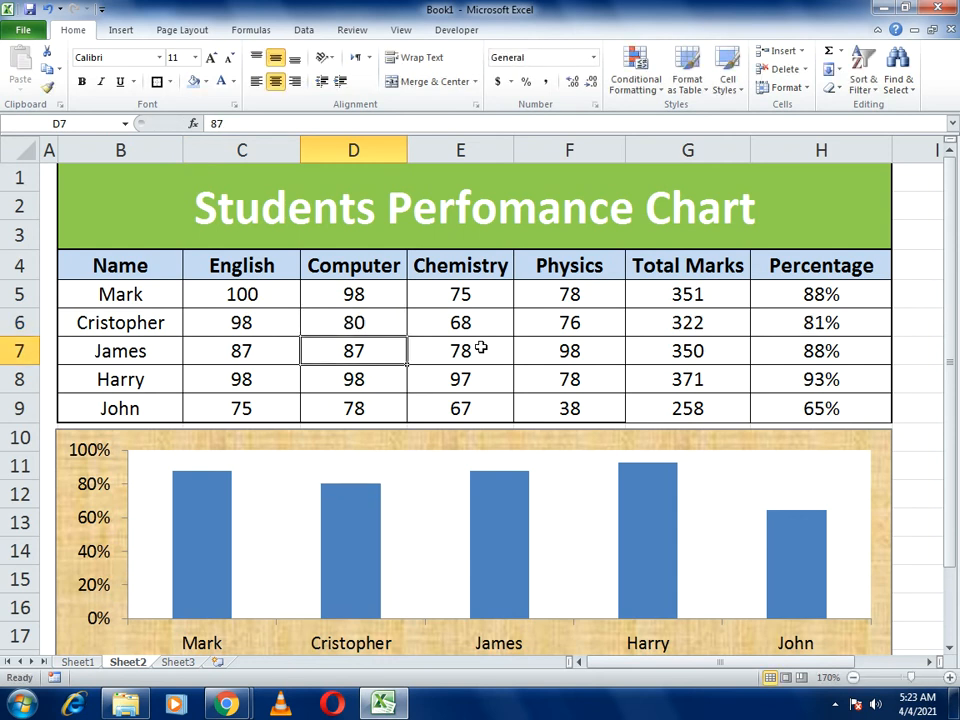
# Set the English mark in C9 to 100 and check the bars in the chart.
pyautogui.click(206, 398)
pyautogui.moveTo(499, 484)
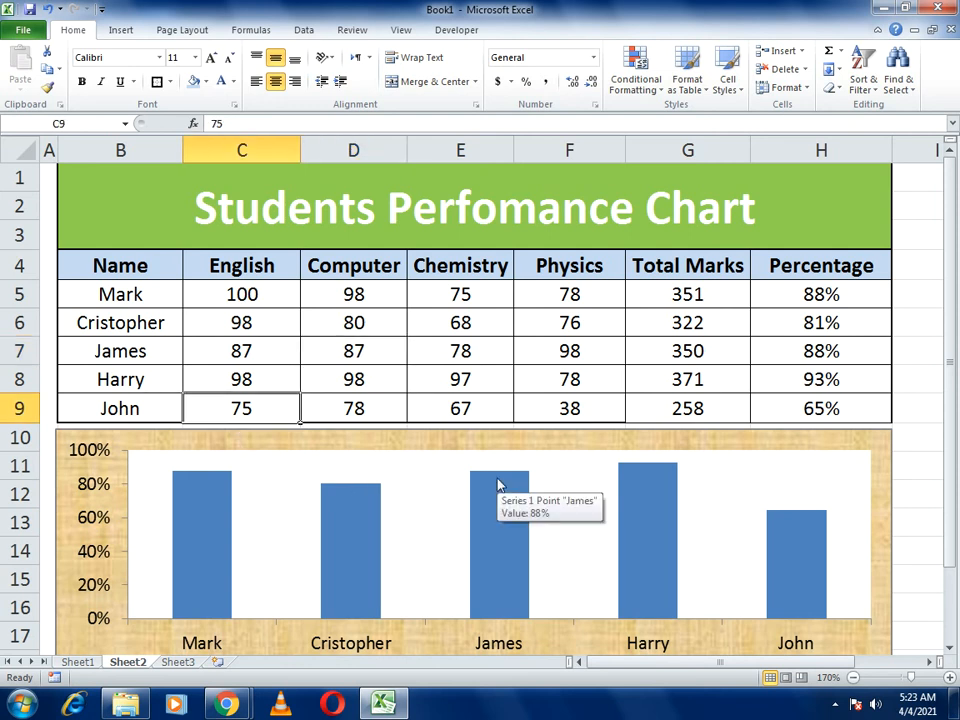
pyautogui.write('100')
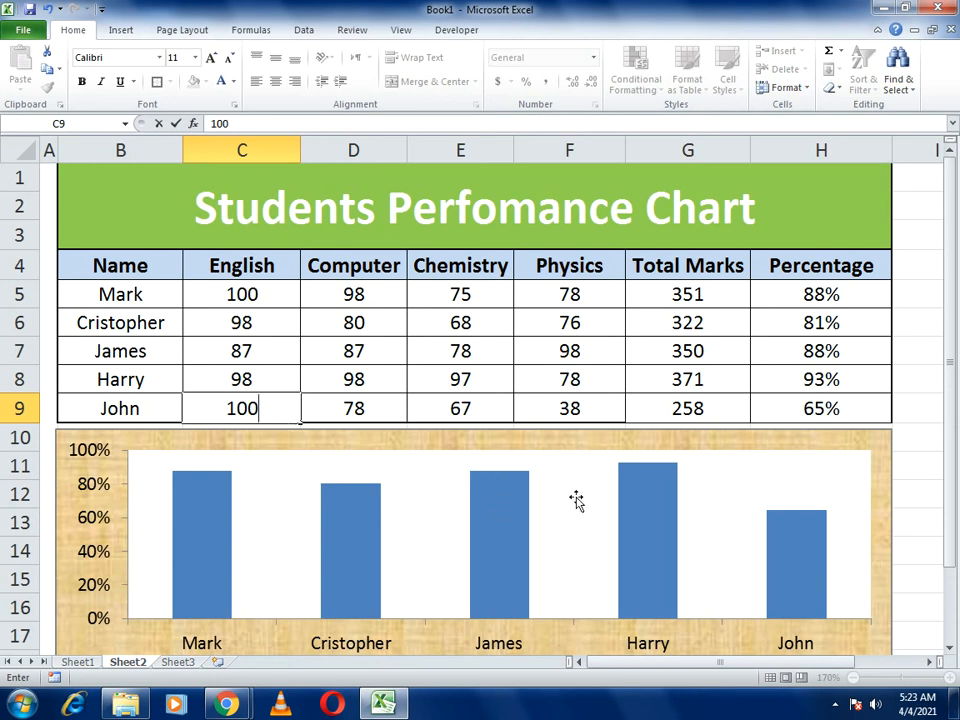
pyautogui.press('Return')
pyautogui.moveTo(790, 515)
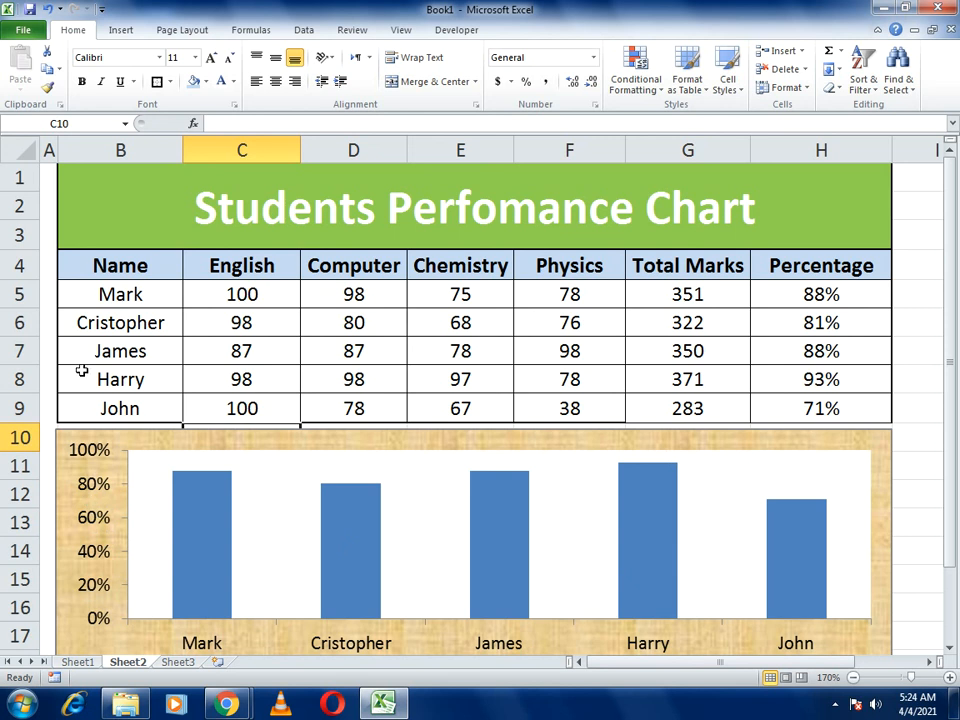
pyautogui.moveTo(210, 508)
pyautogui.moveTo(489, 562)
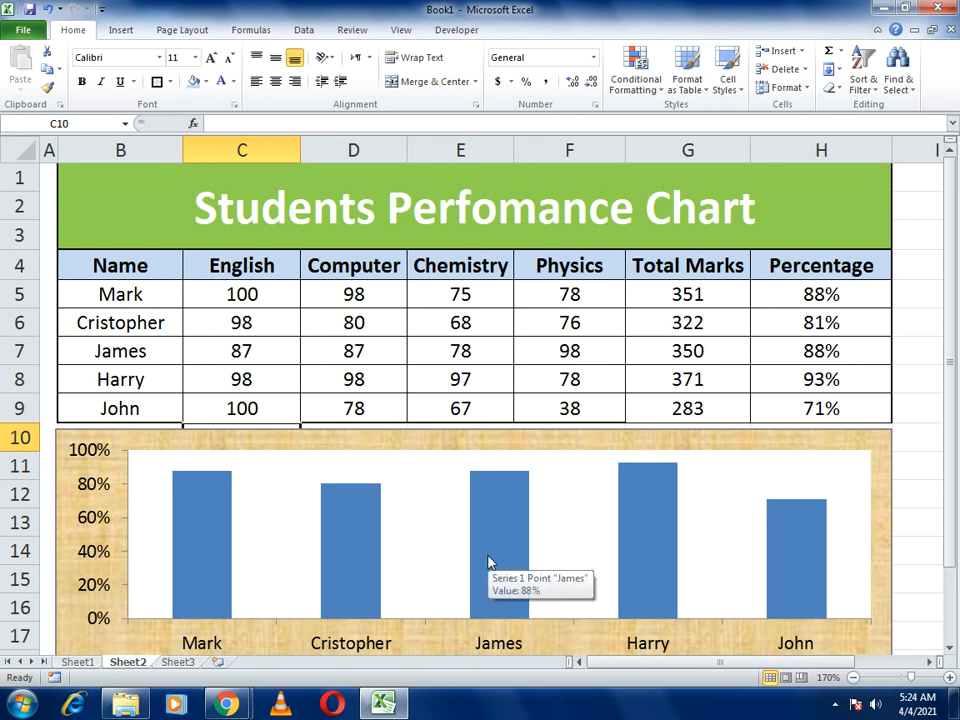